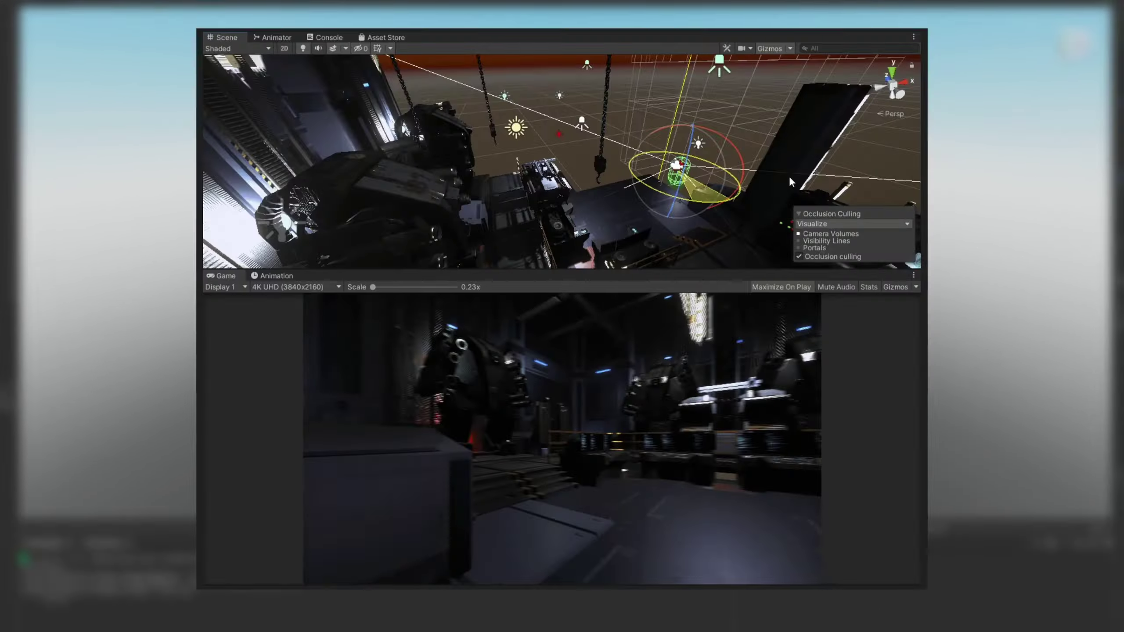
{"action": "left_click_drag", "start_coordinate": [808, 171], "coordinate": [693, 199]}
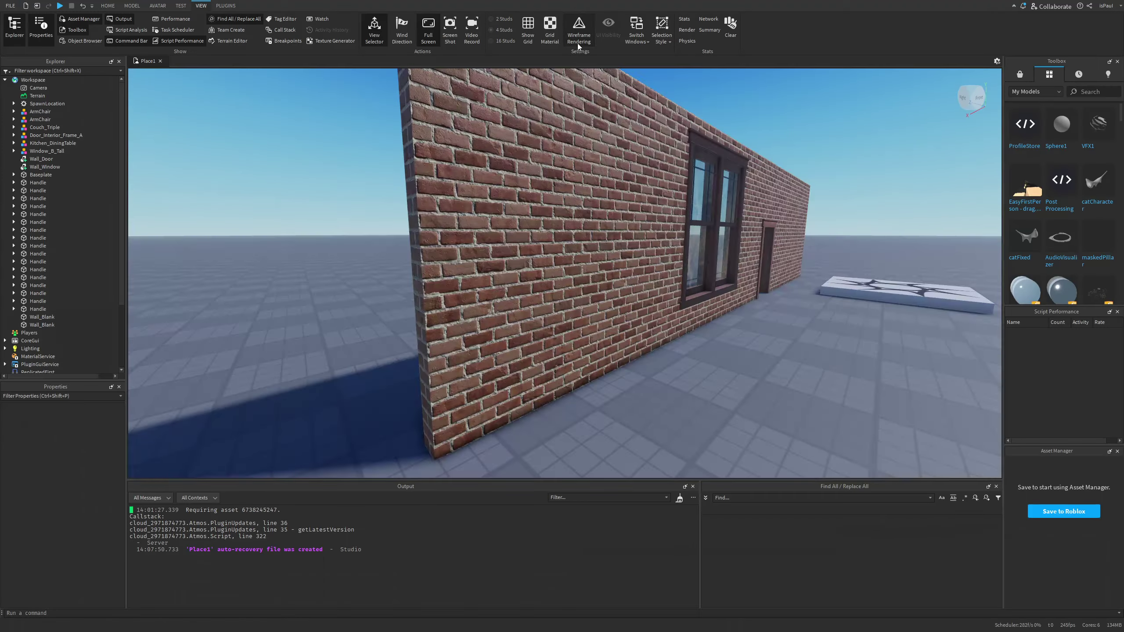
Toggle wireframe rendering to compare the brick wall scene with and without its surfaces
{"action": "left_click", "coordinate": [578, 30]}
{"action": "left_click", "coordinate": [579, 32]}
{"action": "right_click_drag", "start_coordinate": [802, 329], "coordinate": [818, 358]}
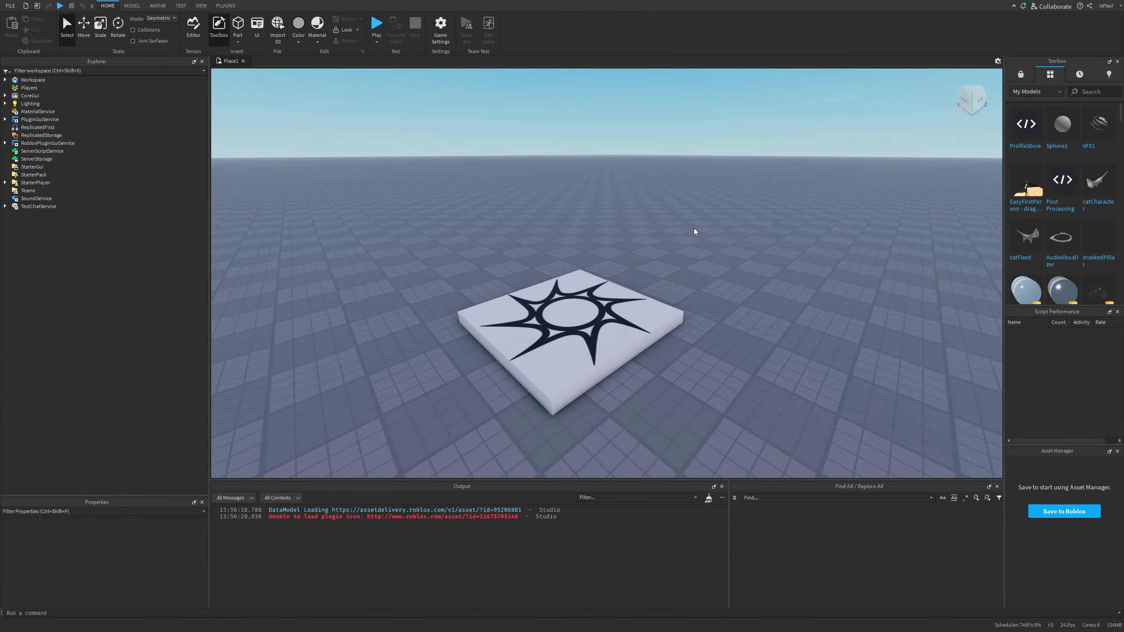
Enable the Occlusion Culling beta feature, save the beta selection and restart Studio
{"action": "left_click", "coordinate": [8, 5]}
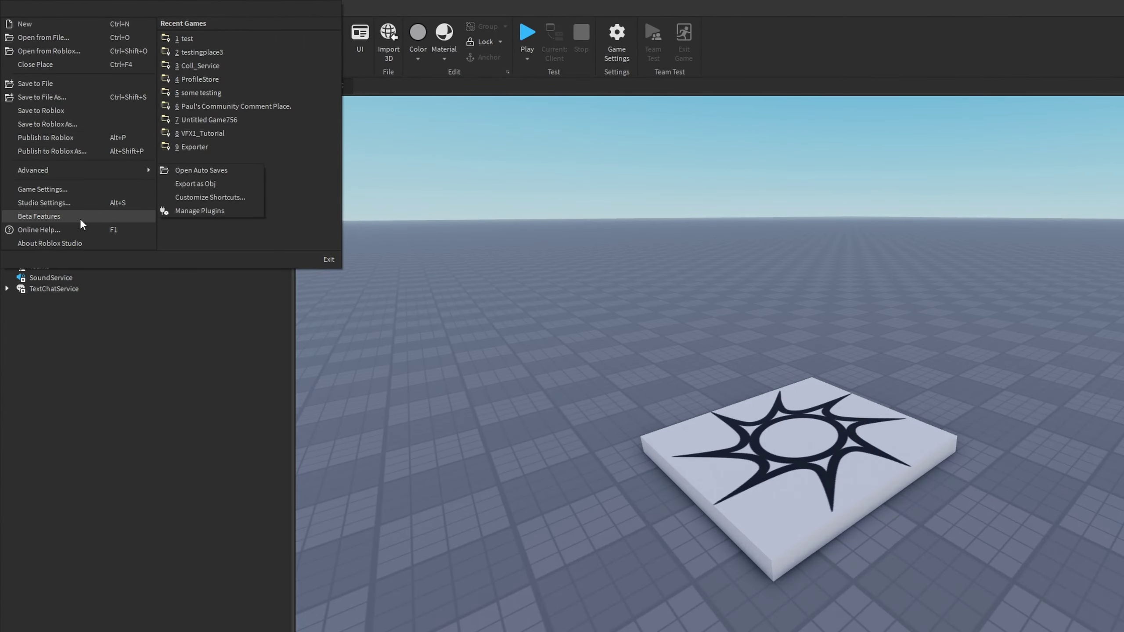
{"action": "left_click", "coordinate": [80, 217]}
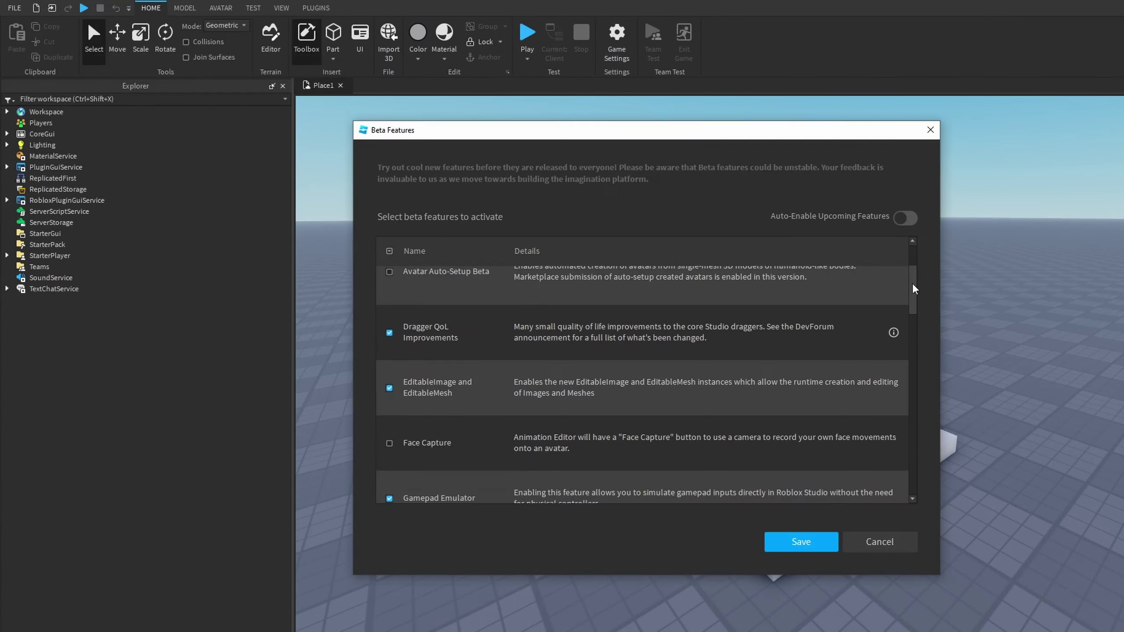
{"action": "scroll", "coordinate": [918, 407], "scroll_direction": "down", "scroll_amount": 10}
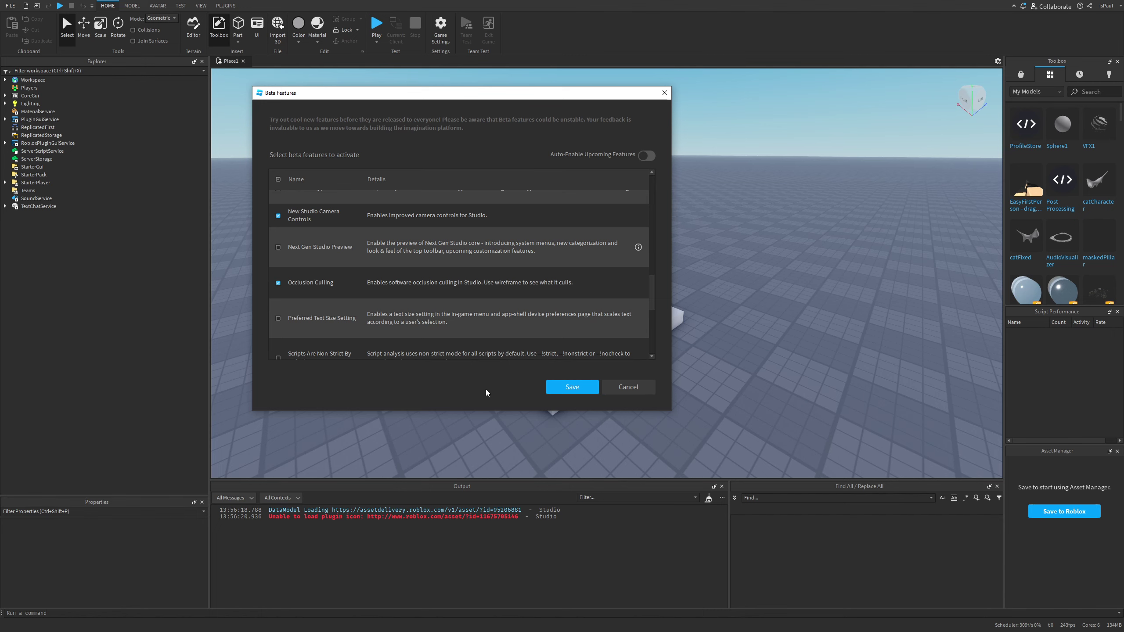
{"action": "left_click", "coordinate": [566, 389]}
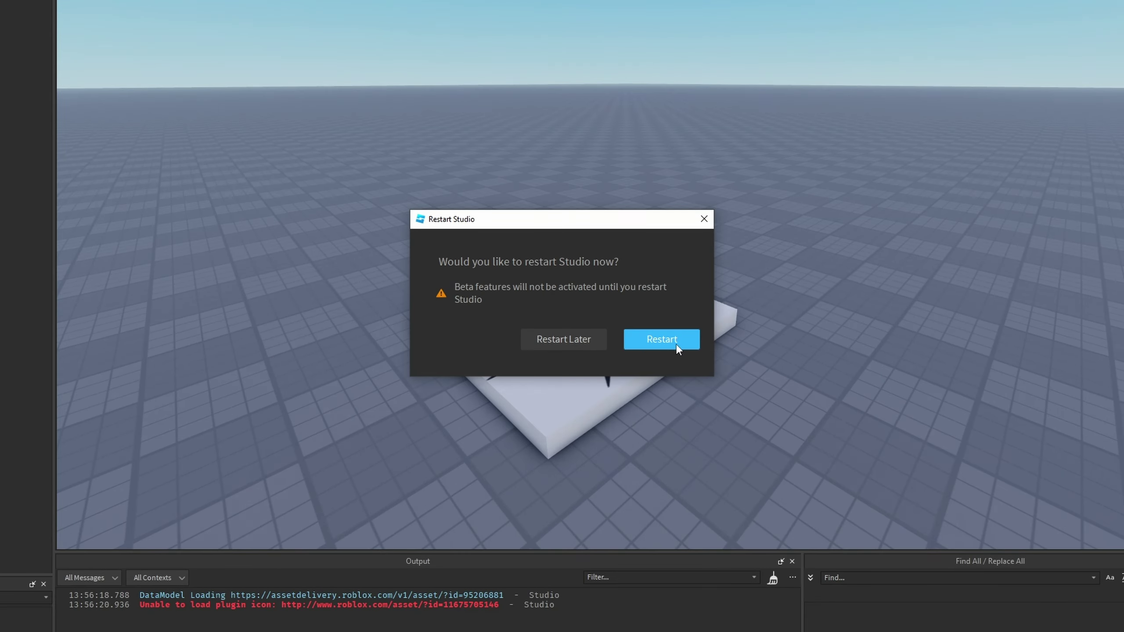
{"action": "left_click", "coordinate": [662, 342]}
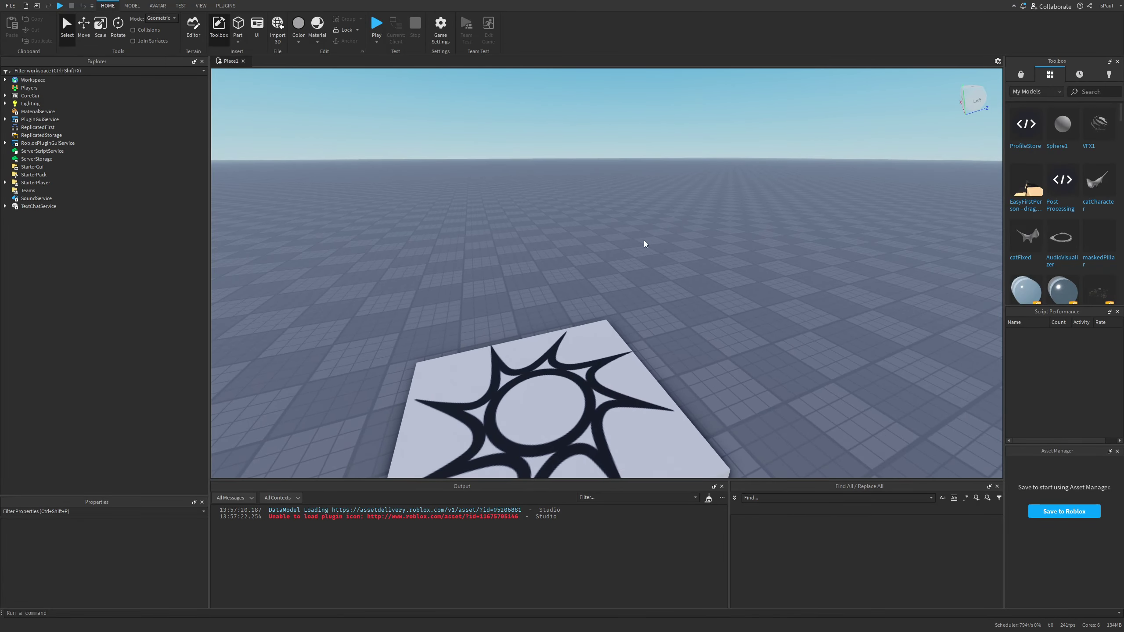
Look over the furniture and cans, then examine the brick wall with its window and doorway in front of them
{"action": "right_click_drag", "start_coordinate": [627, 361], "coordinate": [662, 259]}
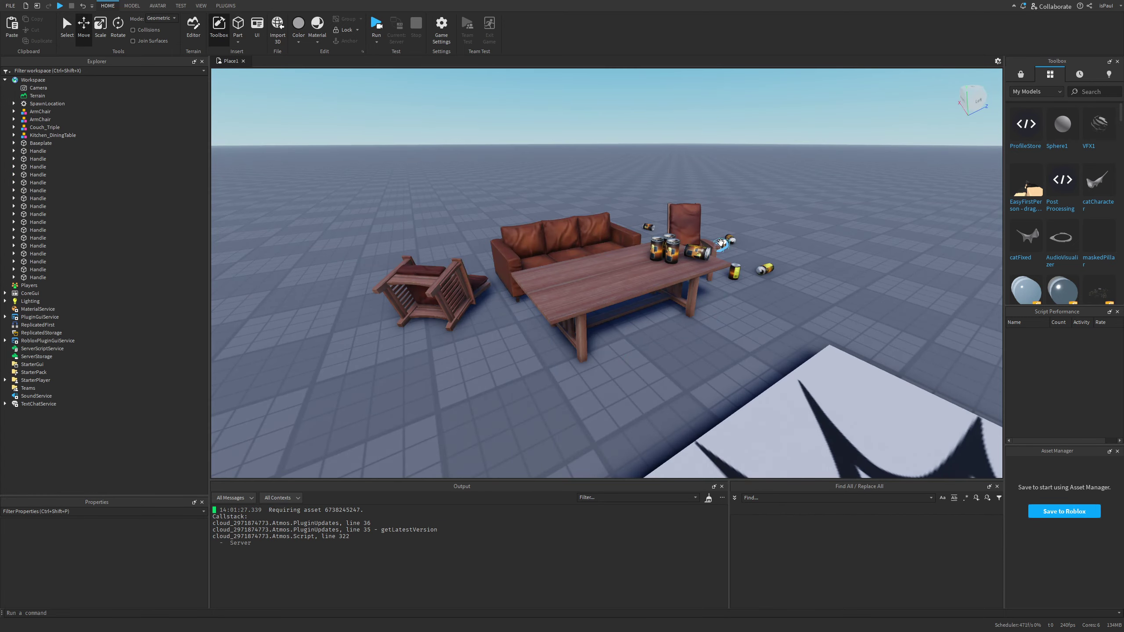
{"action": "key", "text": "d"}
{"action": "right_click_drag", "start_coordinate": [715, 245], "coordinate": [687, 273]}
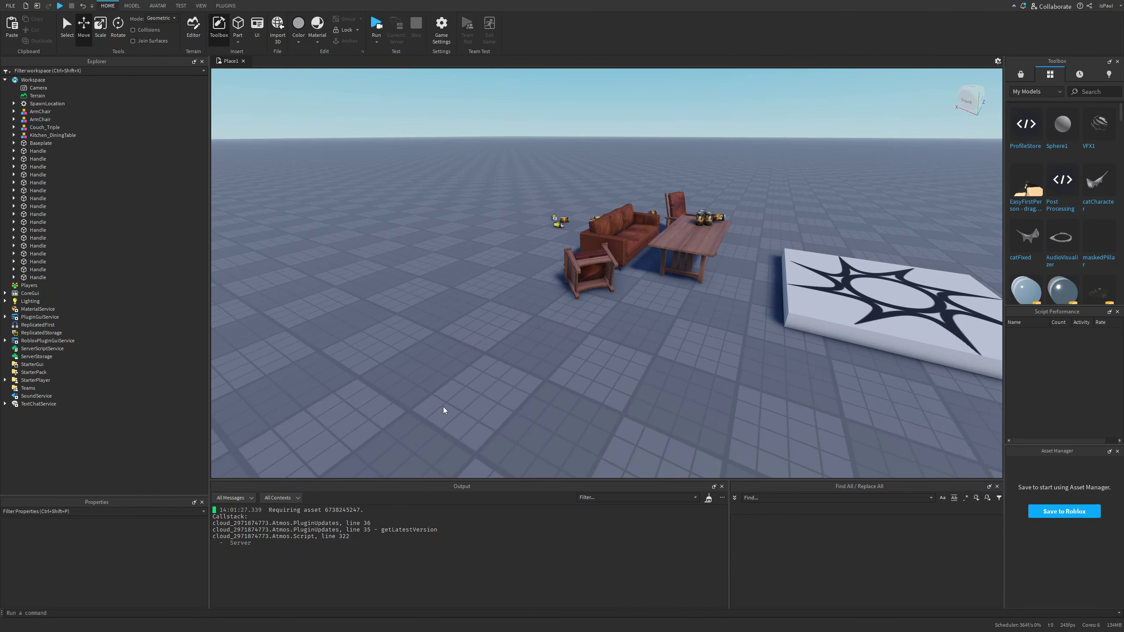
{"action": "key", "text": "w"}
{"action": "right_click_drag", "start_coordinate": [592, 364], "coordinate": [592, 365]}
{"action": "key", "text": "w"}
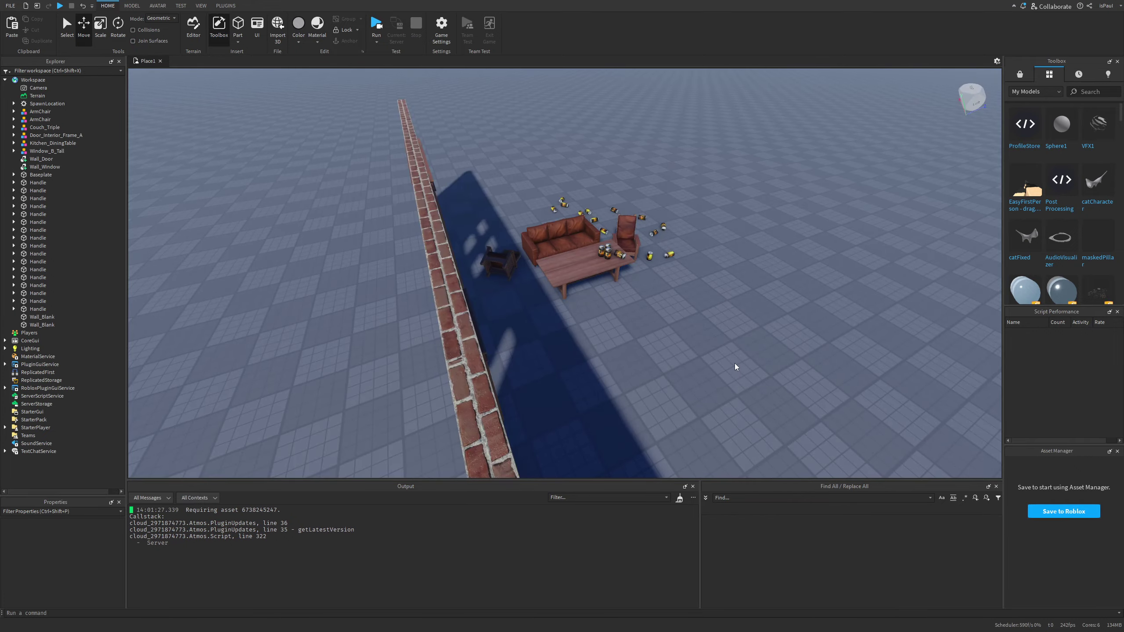
{"action": "scroll", "coordinate": [734, 364], "scroll_direction": "up", "scroll_amount": 3}
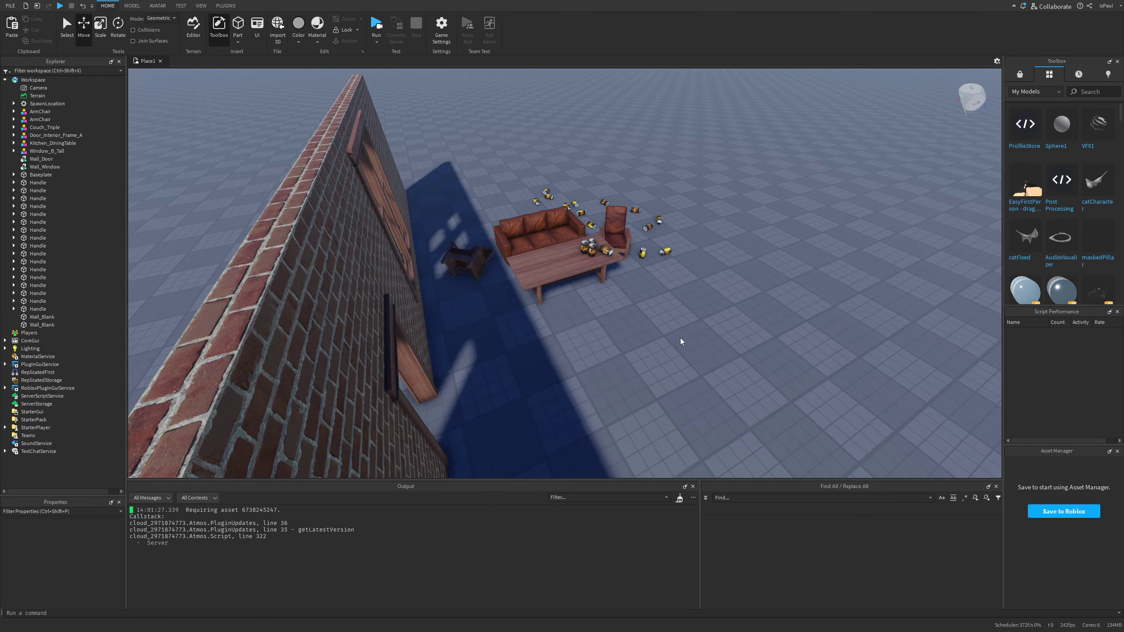
{"action": "scroll", "coordinate": [703, 361], "scroll_direction": "down", "scroll_amount": 3}
{"action": "scroll", "coordinate": [687, 316], "scroll_direction": "down", "scroll_amount": 3}
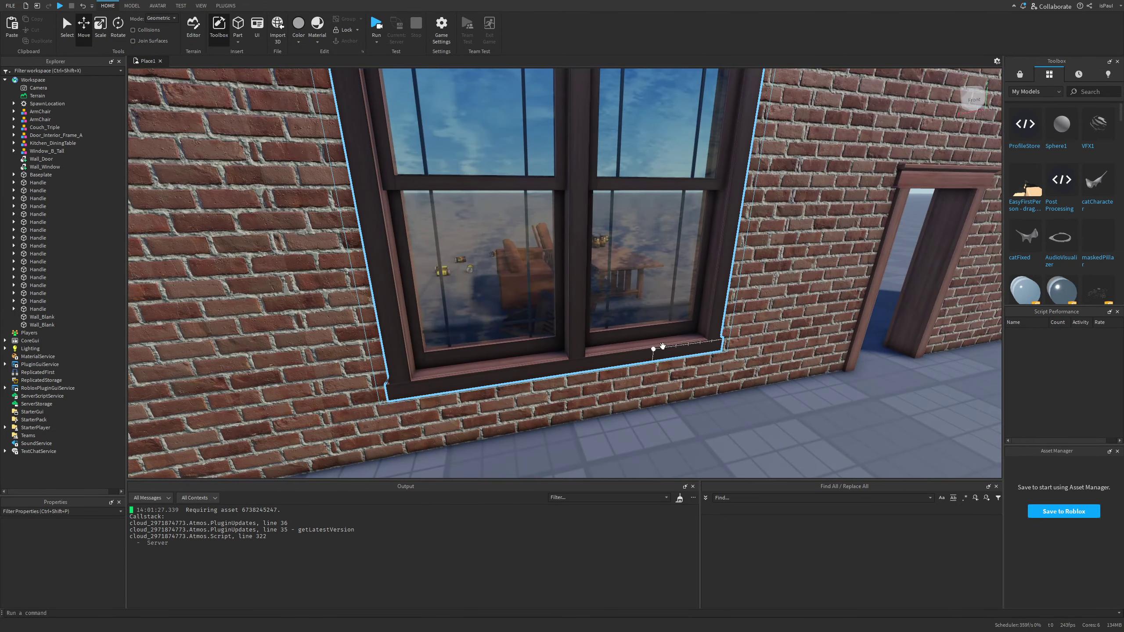
Turn on wireframe rendering and view the furniture through the tall window
{"action": "left_click", "coordinate": [685, 405]}
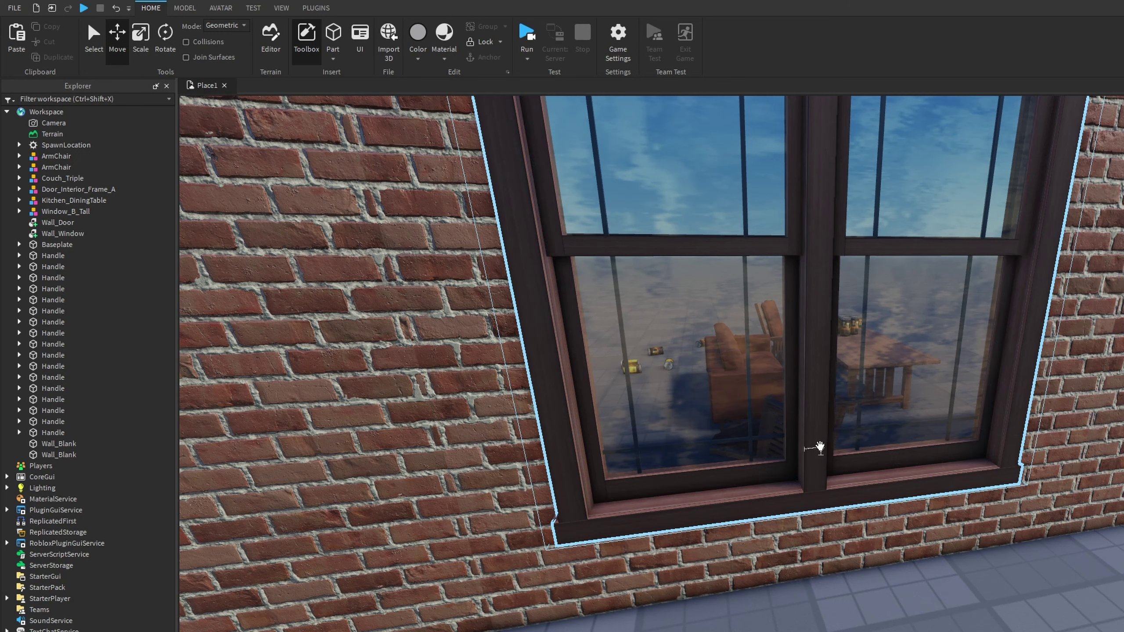
{"action": "left_click", "coordinate": [281, 8]}
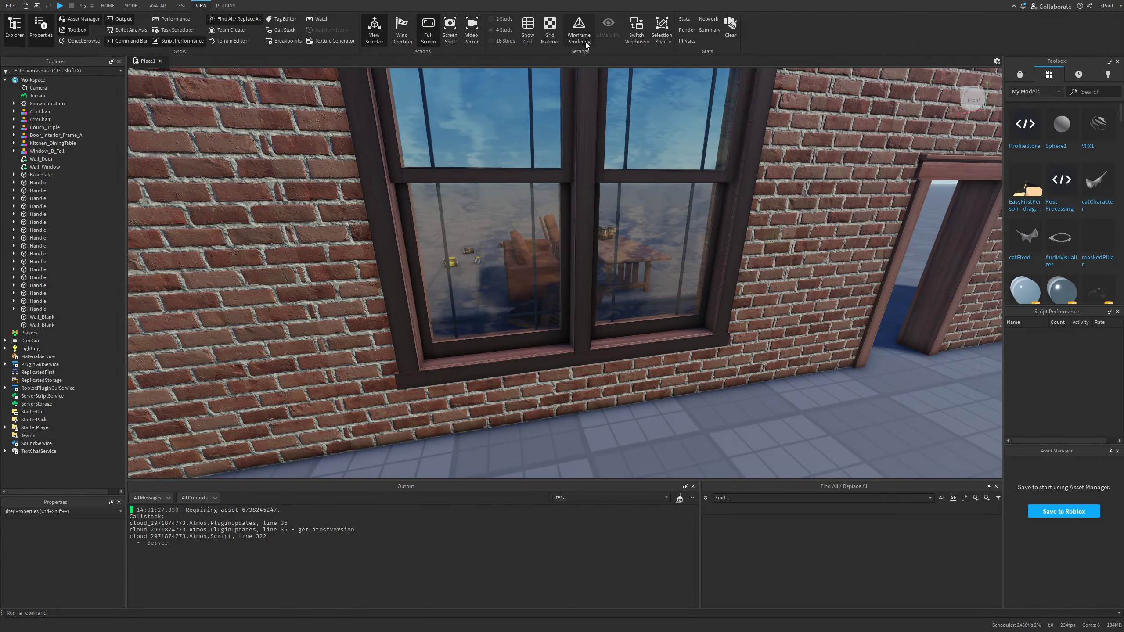
{"action": "left_click", "coordinate": [816, 56]}
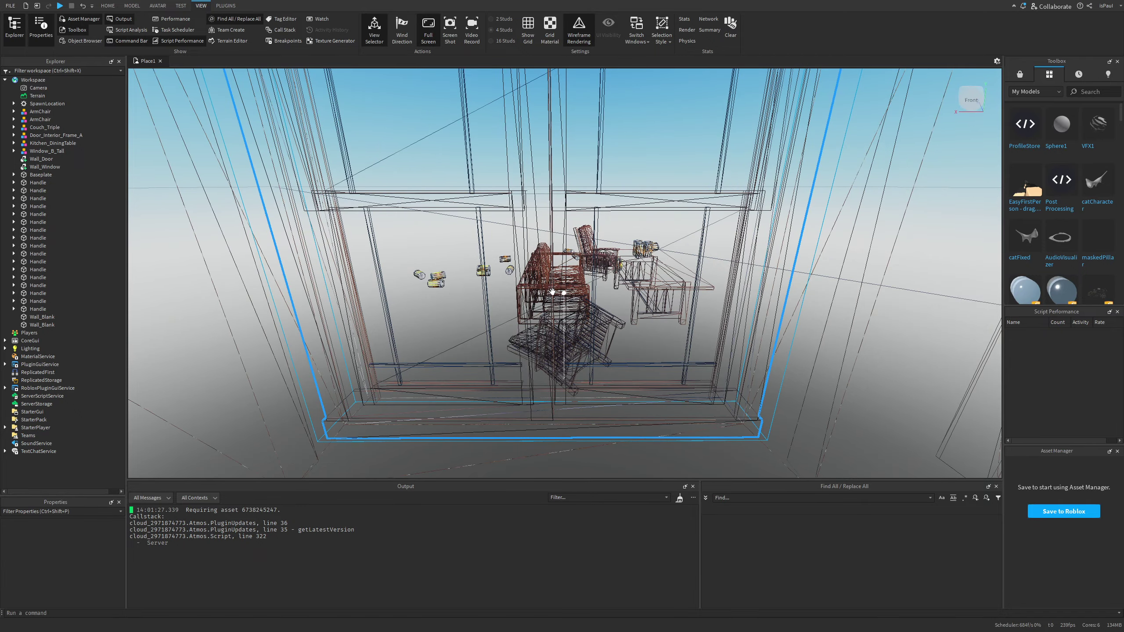
{"action": "scroll", "coordinate": [676, 324], "scroll_direction": "down", "scroll_amount": 2}
Select the blank brick wall section beside the window, examine what is rendered behind it and enlarge the area showing its properties
{"action": "right_click_drag", "start_coordinate": [601, 319], "coordinate": [588, 337]}
{"action": "left_click", "coordinate": [393, 294]}
{"action": "right_click_drag", "start_coordinate": [394, 294], "coordinate": [517, 314]}
{"action": "right_click_drag", "start_coordinate": [728, 332], "coordinate": [728, 332]}
{"action": "key", "text": "a"}
{"action": "key", "text": "a"}
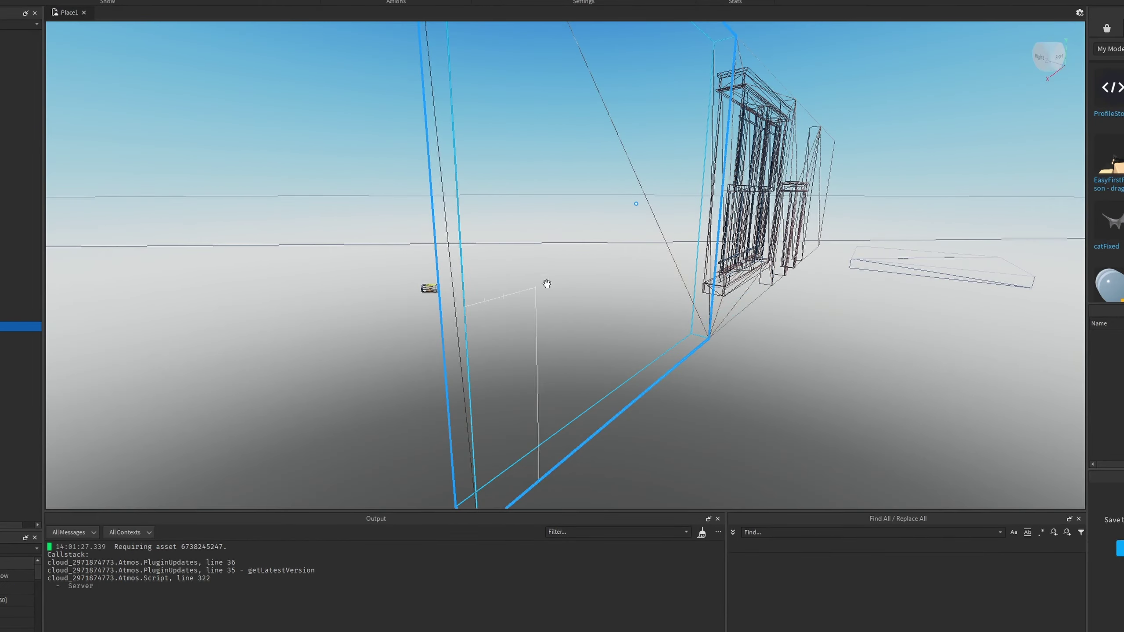
{"action": "right_click_drag", "start_coordinate": [547, 284], "coordinate": [522, 252]}
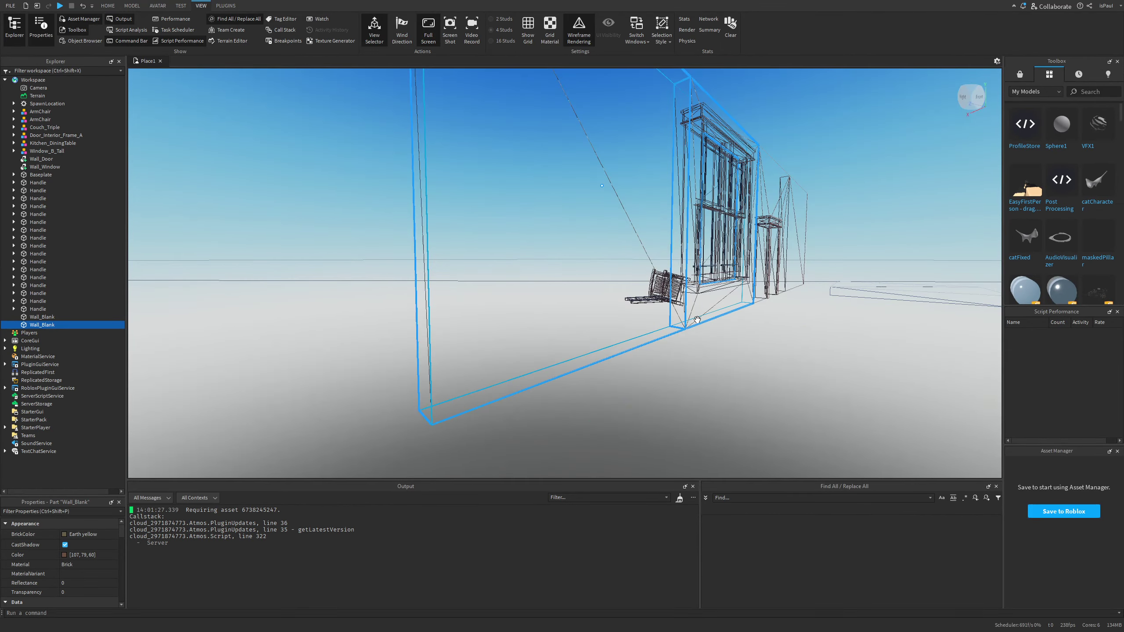
{"action": "key", "text": "w"}
{"action": "right_click_drag", "start_coordinate": [697, 319], "coordinate": [697, 319]}
{"action": "left_click_drag", "start_coordinate": [90, 496], "coordinate": [91, 381]}
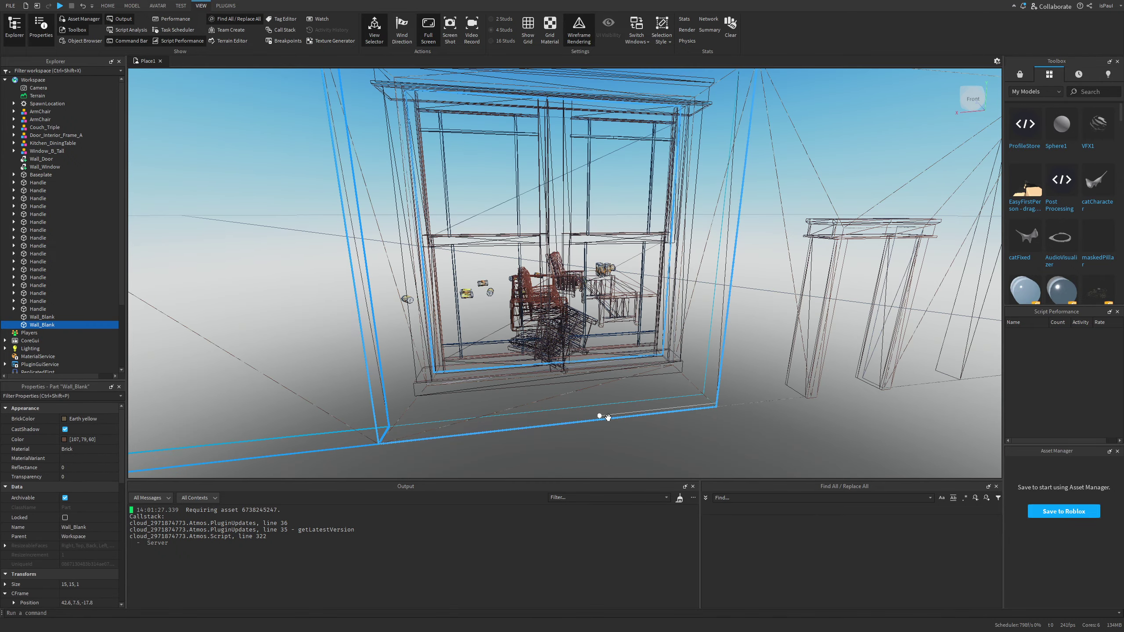
Deselect the wall and compare the wireframe furniture as seen through the window and through the doorway
{"action": "left_click", "coordinate": [697, 439]}
{"action": "right_click_drag", "start_coordinate": [697, 439], "coordinate": [697, 439]}
{"action": "key", "text": "s"}
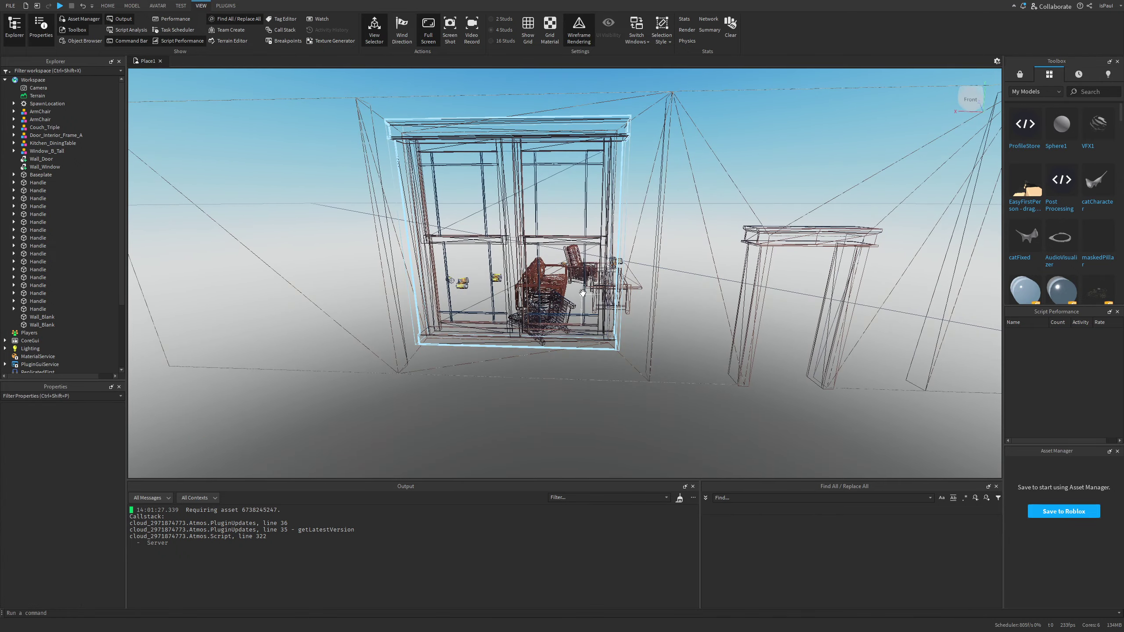
{"action": "right_click_drag", "start_coordinate": [583, 293], "coordinate": [595, 291]}
{"action": "key", "text": "d"}
{"action": "key", "text": "s"}
{"action": "right_click_drag", "start_coordinate": [697, 352], "coordinate": [697, 352]}
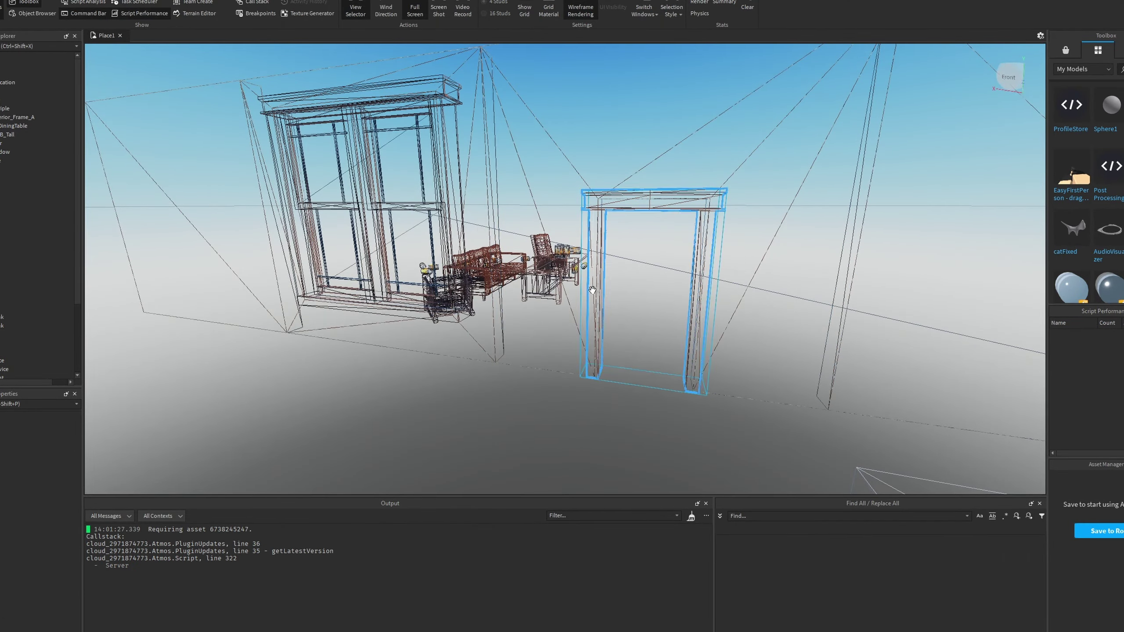
Examine from the far end of the wall which wireframe objects are drawn behind the solid section
{"action": "right_click_drag", "start_coordinate": [693, 329], "coordinate": [692, 329]}
{"action": "key", "text": "a"}
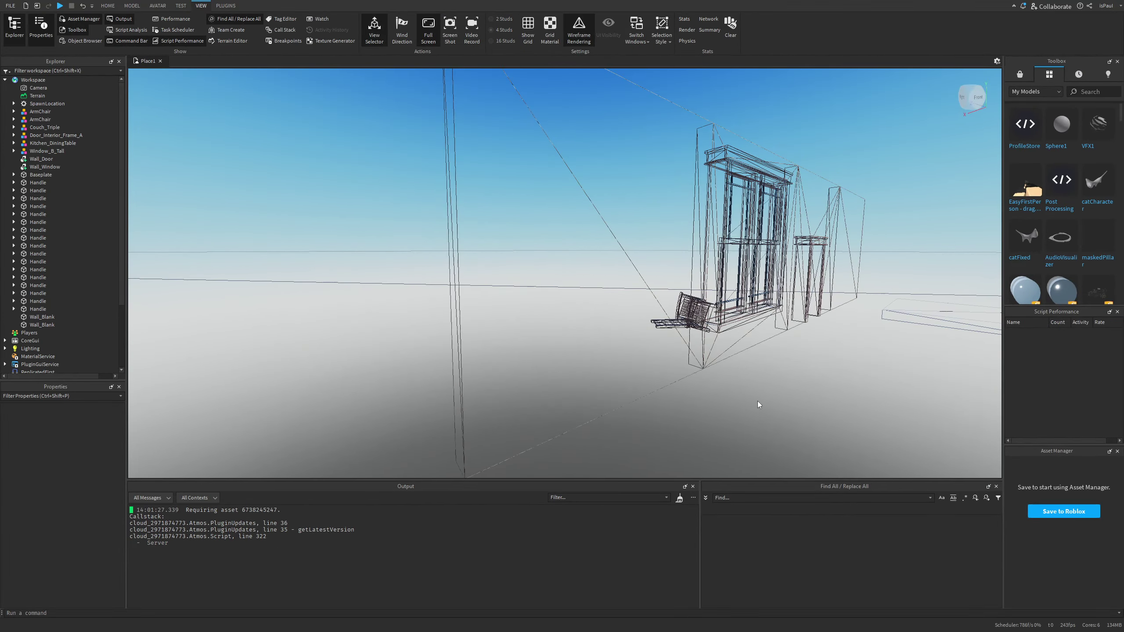
{"action": "key", "text": "d"}
{"action": "right_click_drag", "start_coordinate": [743, 403], "coordinate": [771, 389]}
{"action": "key", "text": "d"}
{"action": "key", "text": "a"}
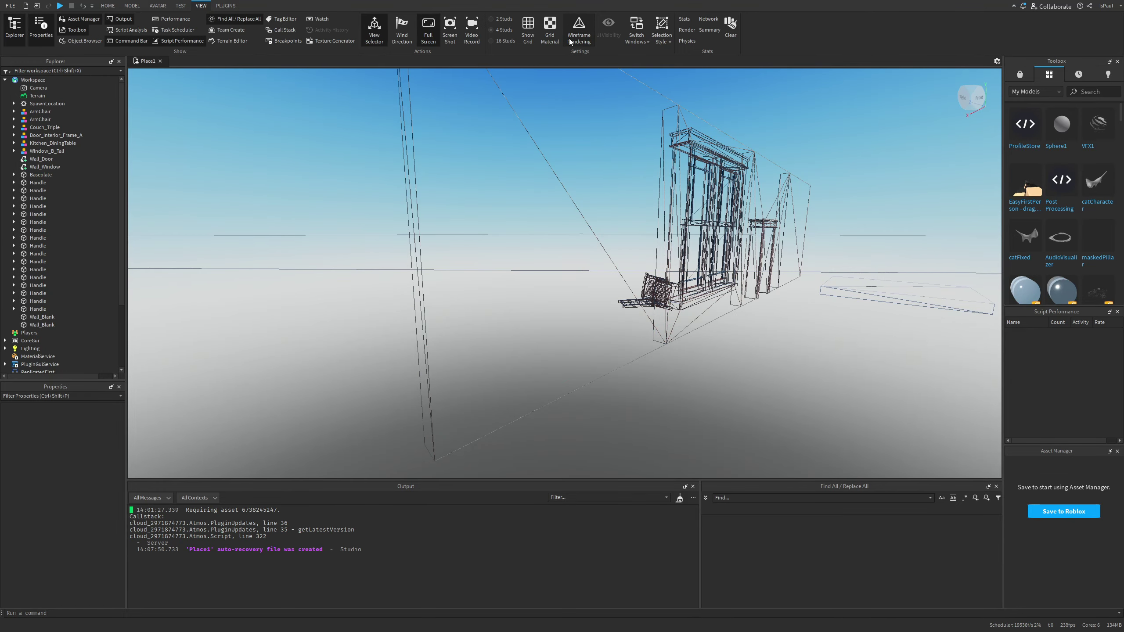
Turn off wireframe rendering and inspect the textured brick wall, window and doorway from outside
{"action": "left_click", "coordinate": [571, 42]}
{"action": "scroll", "coordinate": [818, 358], "scroll_direction": "up", "scroll_amount": 10}
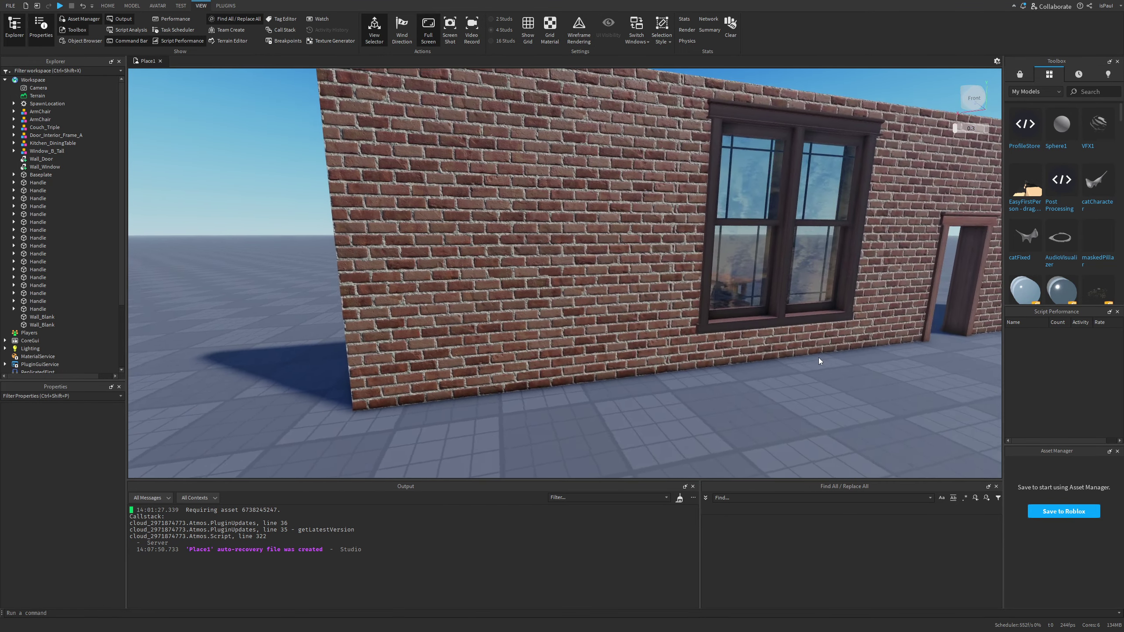
{"action": "key", "text": "d"}
{"action": "right_click_drag", "start_coordinate": [818, 358], "coordinate": [818, 357]}
{"action": "key", "text": "s"}
{"action": "right_click_drag", "start_coordinate": [675, 303], "coordinate": [676, 302]}
{"action": "key", "text": "s"}
{"action": "key", "text": "w"}
{"action": "right_click_drag", "start_coordinate": [781, 322], "coordinate": [782, 321]}
{"action": "key", "text": "d"}
{"action": "key", "text": "d"}
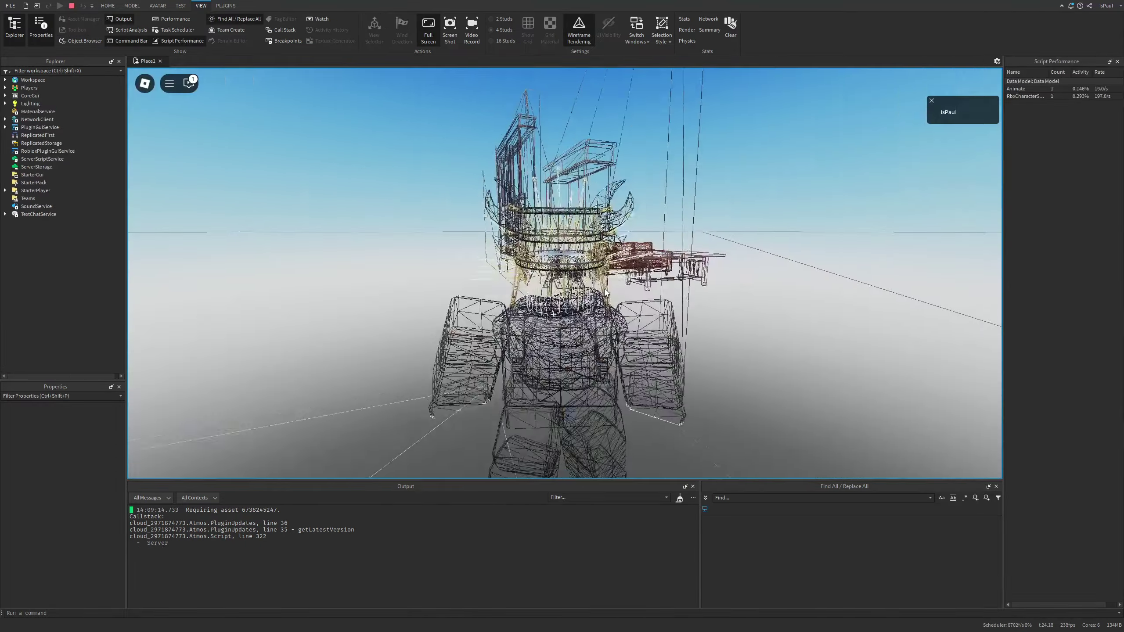
Walk the avatar around the wall and the furniture in the wireframe playtest to examine which objects are rendered
{"action": "scroll", "coordinate": [604, 293], "scroll_direction": "down", "scroll_amount": 3}
{"action": "key", "text": "w"}
{"action": "right_click_drag", "start_coordinate": [604, 293], "coordinate": [689, 268]}
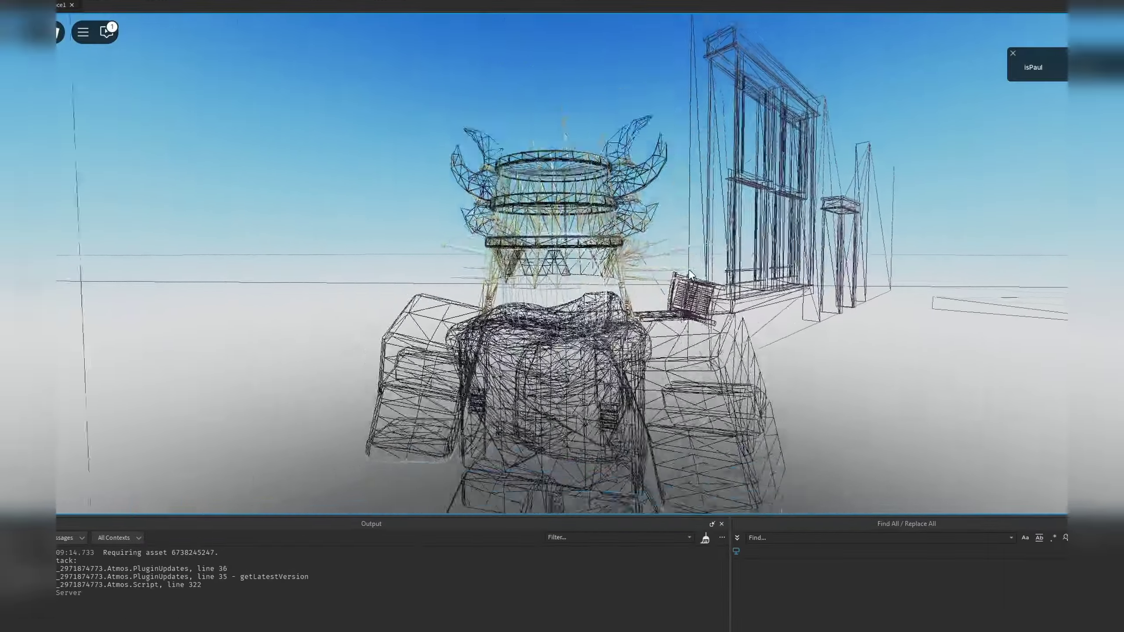
{"action": "scroll", "coordinate": [690, 271], "scroll_direction": "down", "scroll_amount": 4}
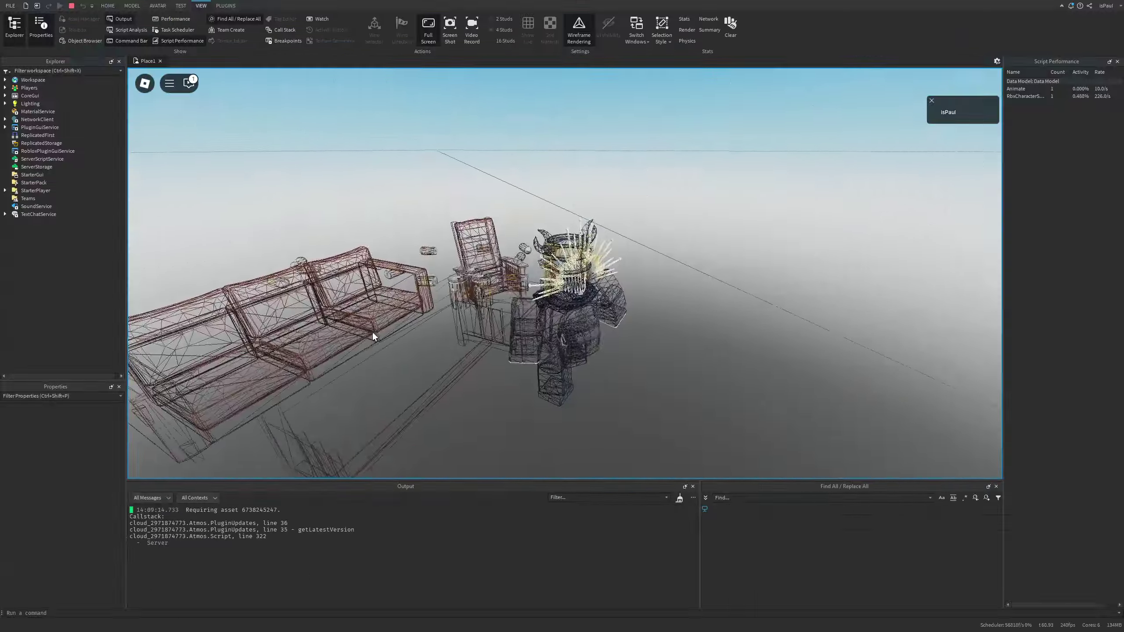
{"action": "right_click_drag", "start_coordinate": [373, 332], "coordinate": [374, 311]}
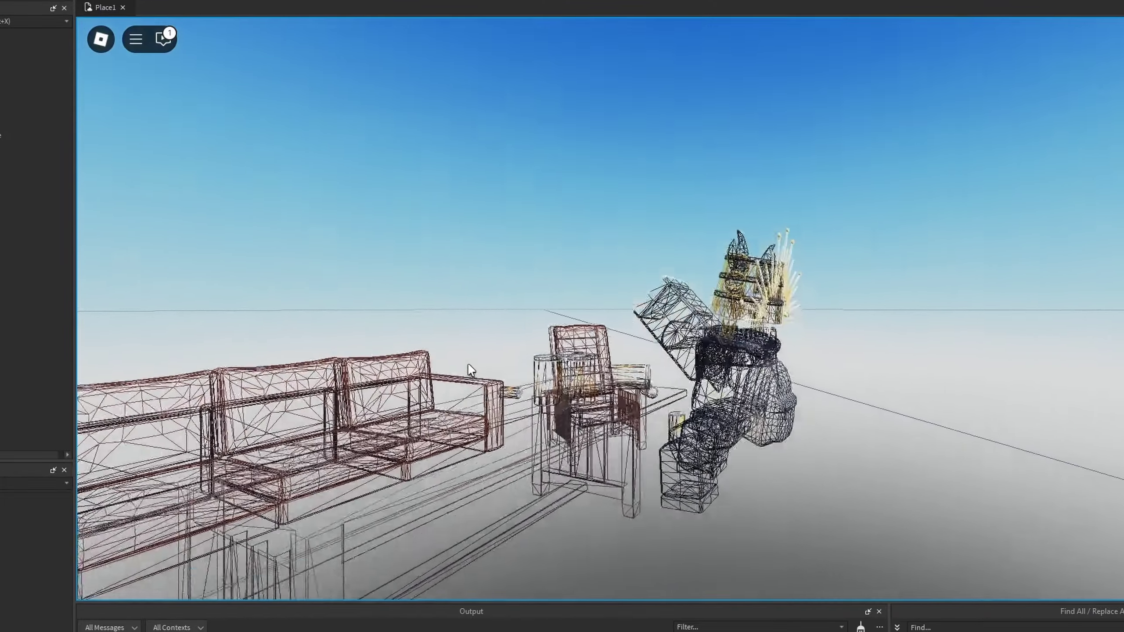
{"action": "right_click_drag", "start_coordinate": [471, 369], "coordinate": [551, 314]}
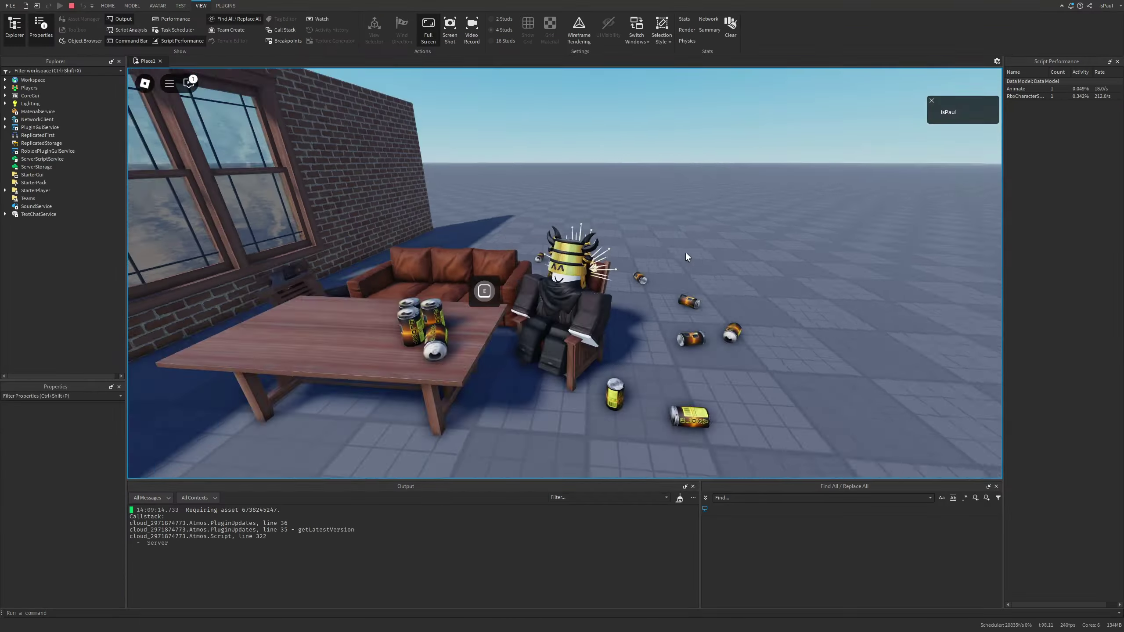
Inspect the seated avatar, couch, table and cans in the playtest with normal rendering
{"action": "right_click_drag", "start_coordinate": [685, 253], "coordinate": [685, 253]}
{"action": "scroll", "coordinate": [684, 253], "scroll_direction": "up", "scroll_amount": 4}
{"action": "scroll", "coordinate": [646, 279], "scroll_direction": "down", "scroll_amount": 3}
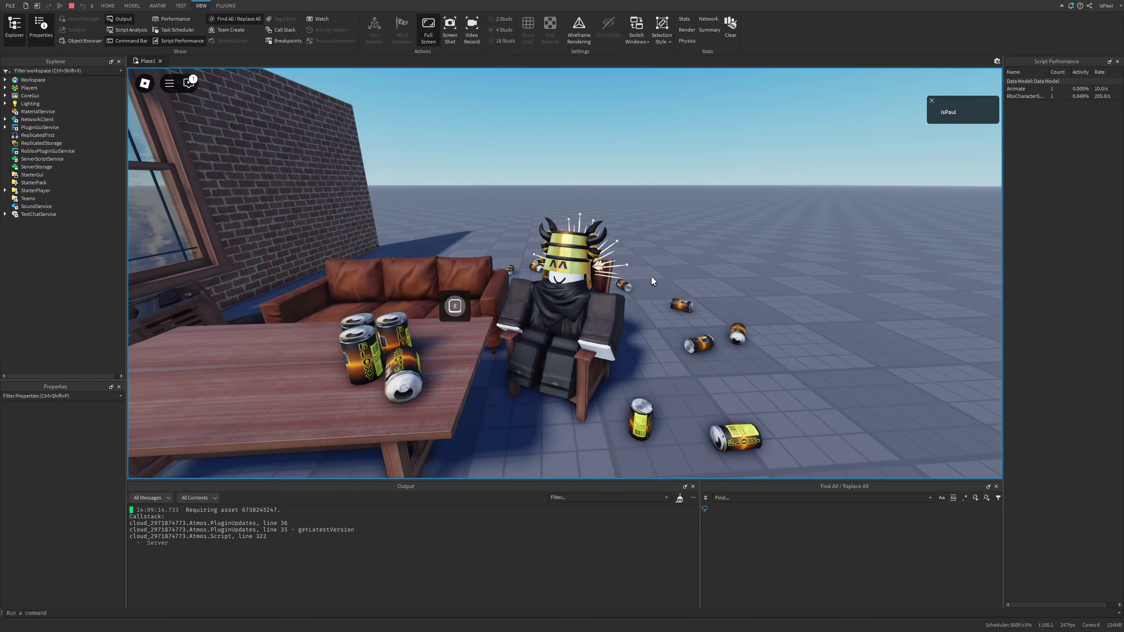
{"action": "right_click_drag", "start_coordinate": [645, 299], "coordinate": [646, 299]}
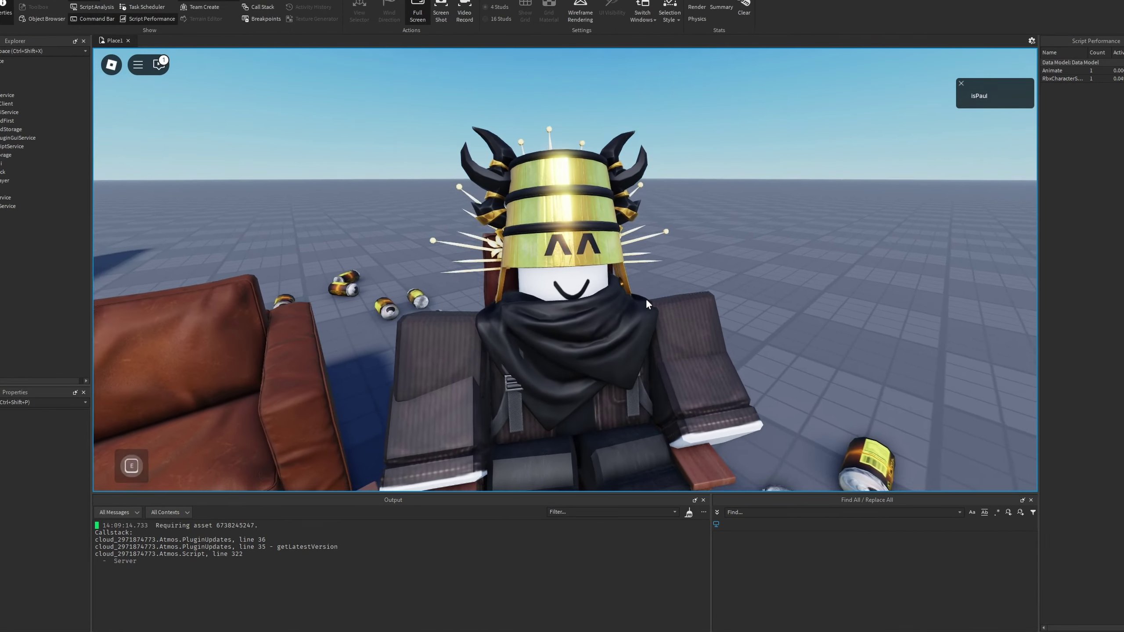
{"action": "scroll", "coordinate": [645, 299], "scroll_direction": "up", "scroll_amount": 2}
{"action": "key", "text": "s"}
{"action": "right_click_drag", "start_coordinate": [682, 306], "coordinate": [707, 295]}
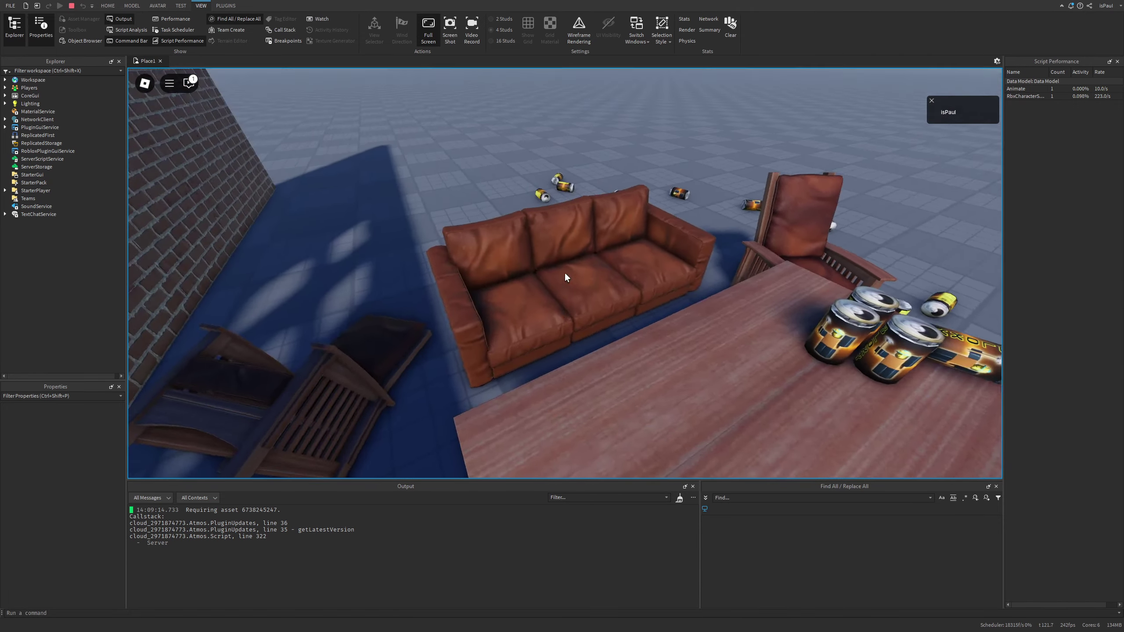
{"action": "key", "text": "d"}
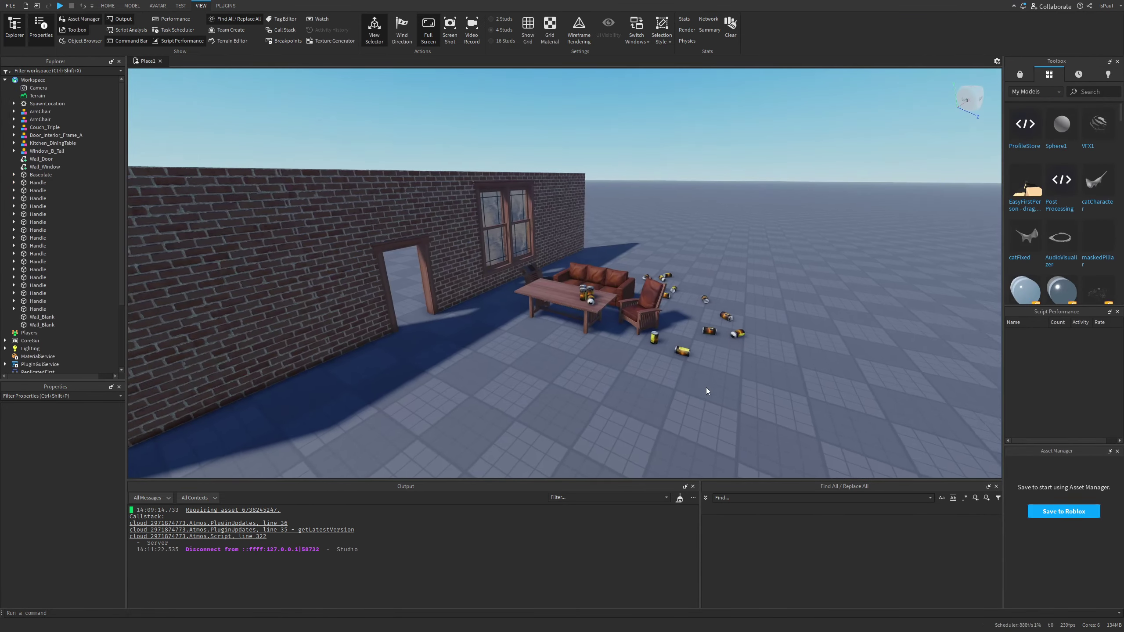
{"action": "key", "text": "d"}
{"action": "right_click_drag", "start_coordinate": [706, 387], "coordinate": [721, 364]}
{"action": "key", "text": "s"}
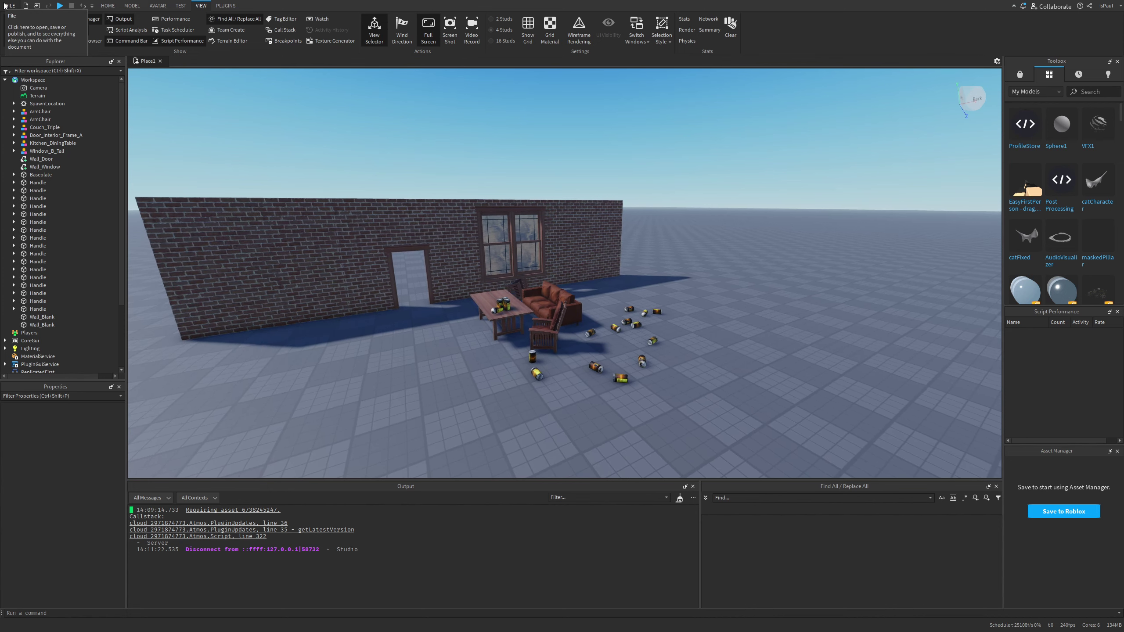
Create a new place from the Modern City template
{"action": "left_click", "coordinate": [3, 5]}
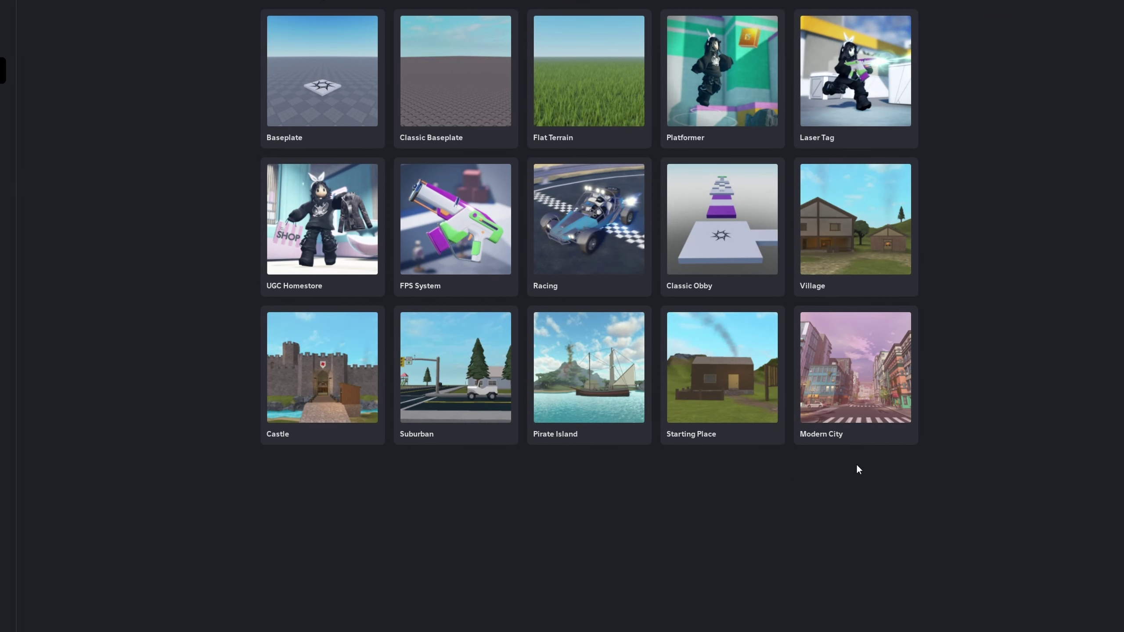
{"action": "left_click", "coordinate": [872, 417]}
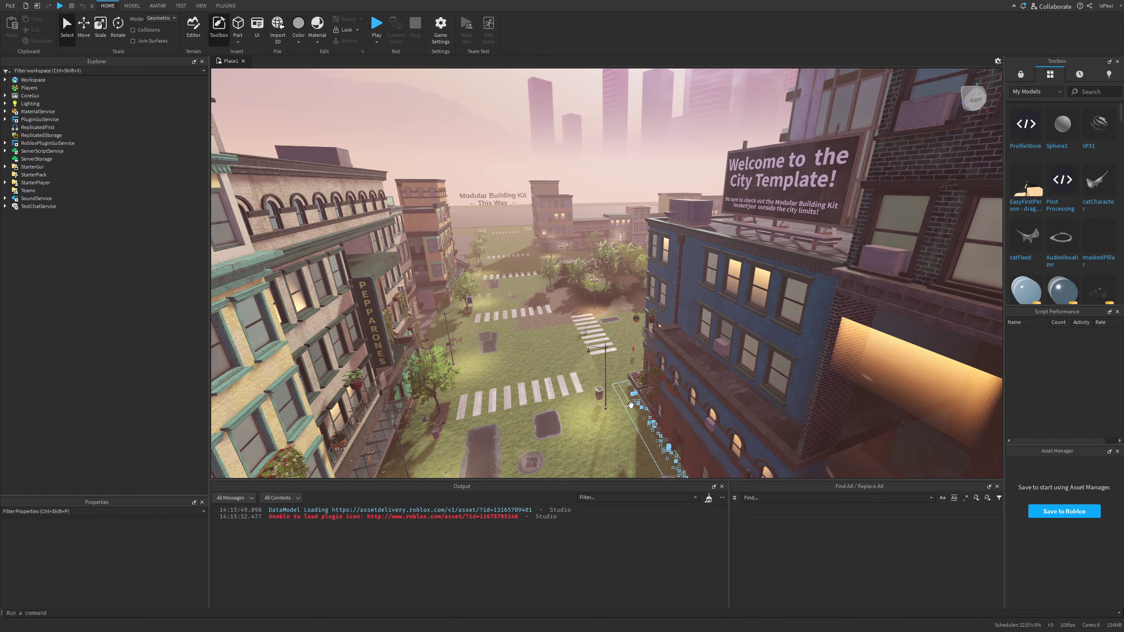
Start a playtest of the city place and turn on wireframe rendering
{"action": "right_click_drag", "start_coordinate": [678, 396], "coordinate": [669, 396]}
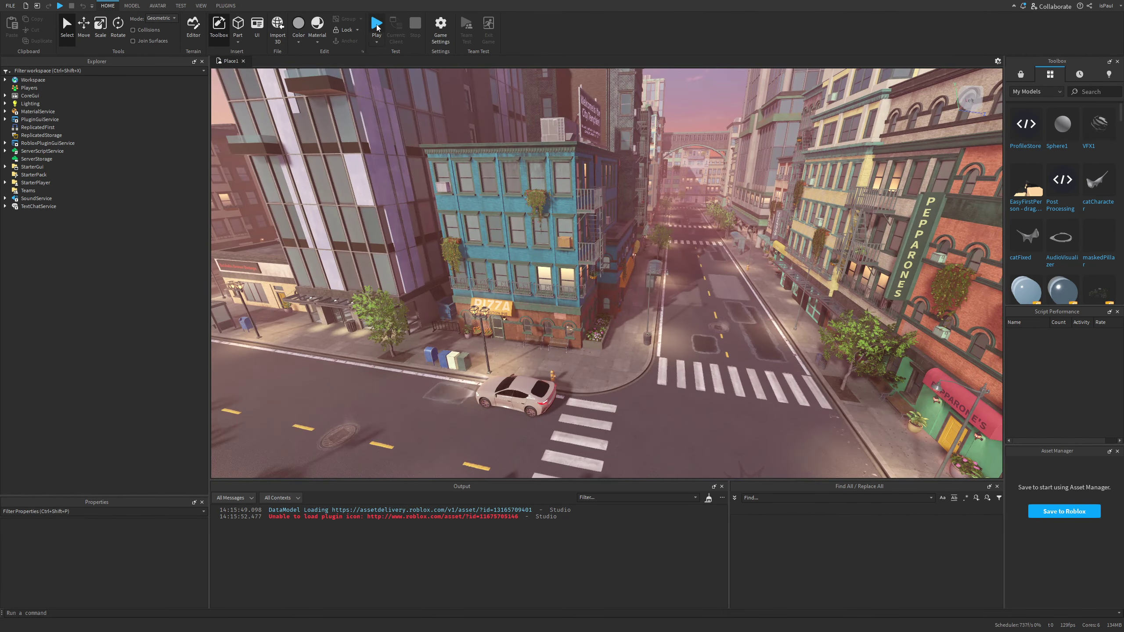
{"action": "left_click", "coordinate": [377, 28]}
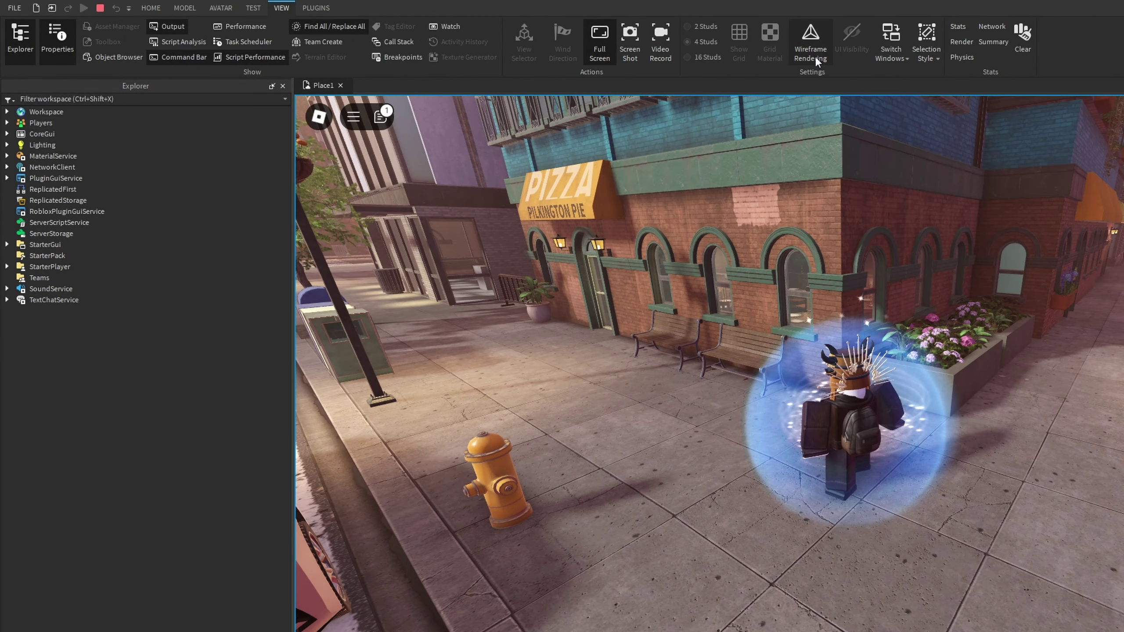
{"action": "left_click", "coordinate": [809, 40]}
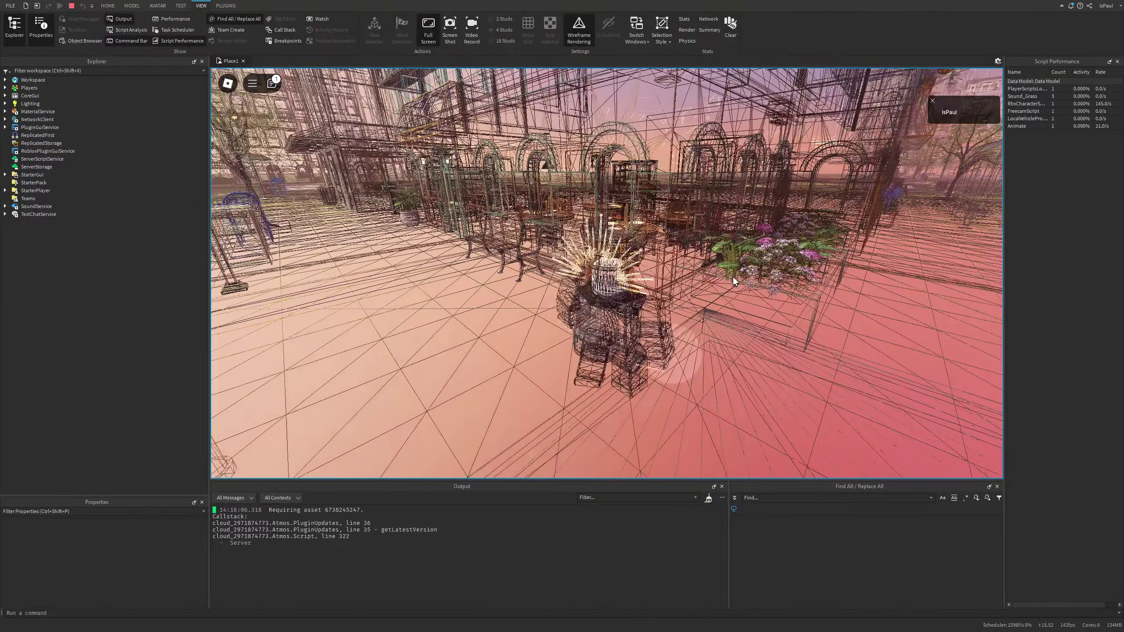
Fly the free camera up to the pizzeria entrance in wireframe and enlarge the viewport by shrinking the Output panel
{"action": "key", "text": "shift+p"}
{"action": "key", "text": "s"}
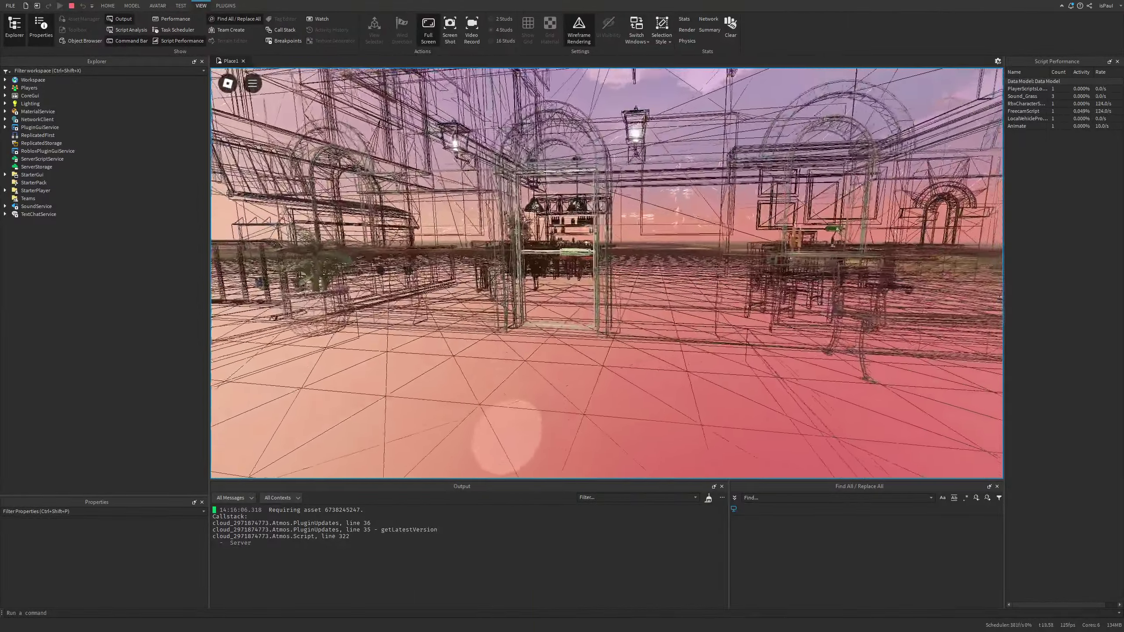
{"action": "key", "text": "a"}
{"action": "key", "text": "w"}
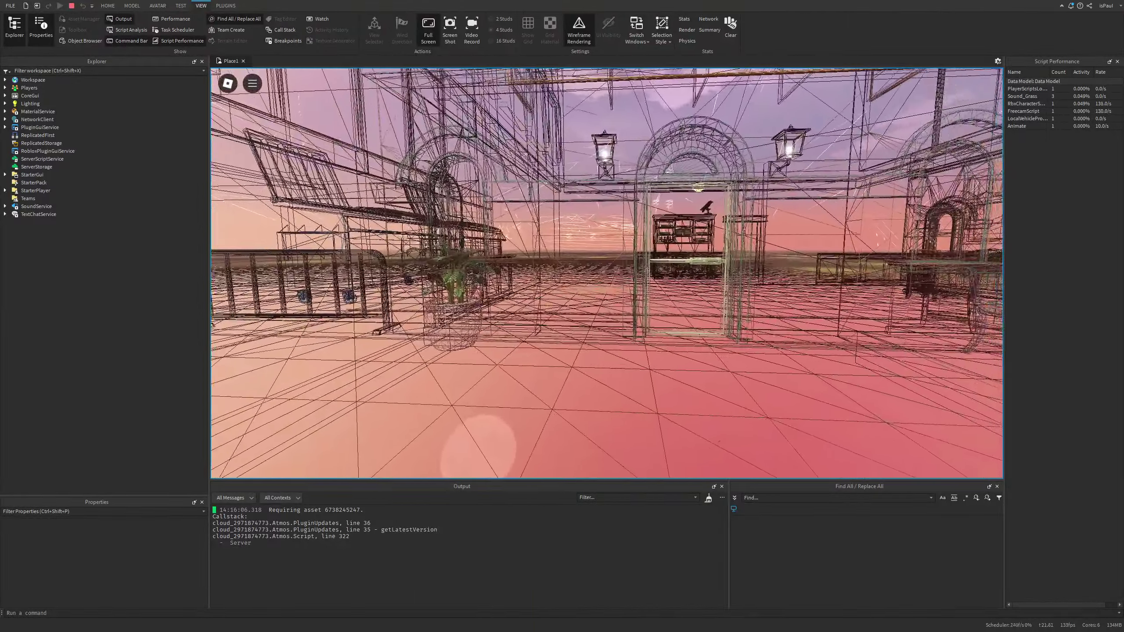
{"action": "key", "text": "Escape"}
{"action": "left_click_drag", "start_coordinate": [497, 503], "coordinate": [500, 593]}
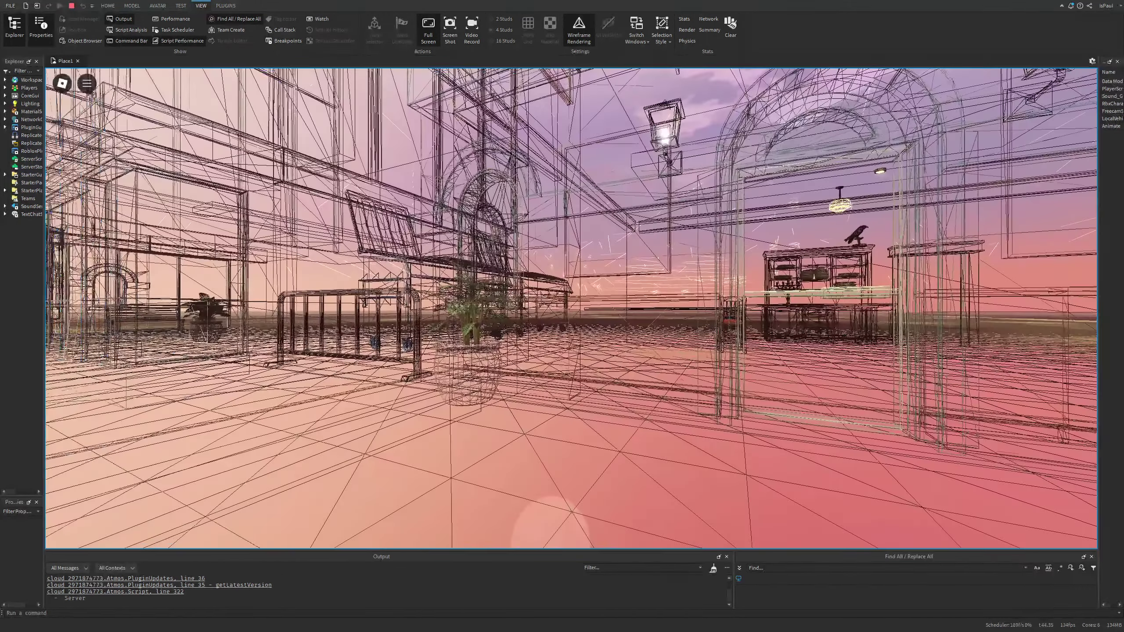
Fly the free camera along the neighbouring facades to examine which hidden objects are culled in wireframe
{"action": "key", "text": "s"}
{"action": "key", "text": "d"}
{"action": "key", "text": "a"}
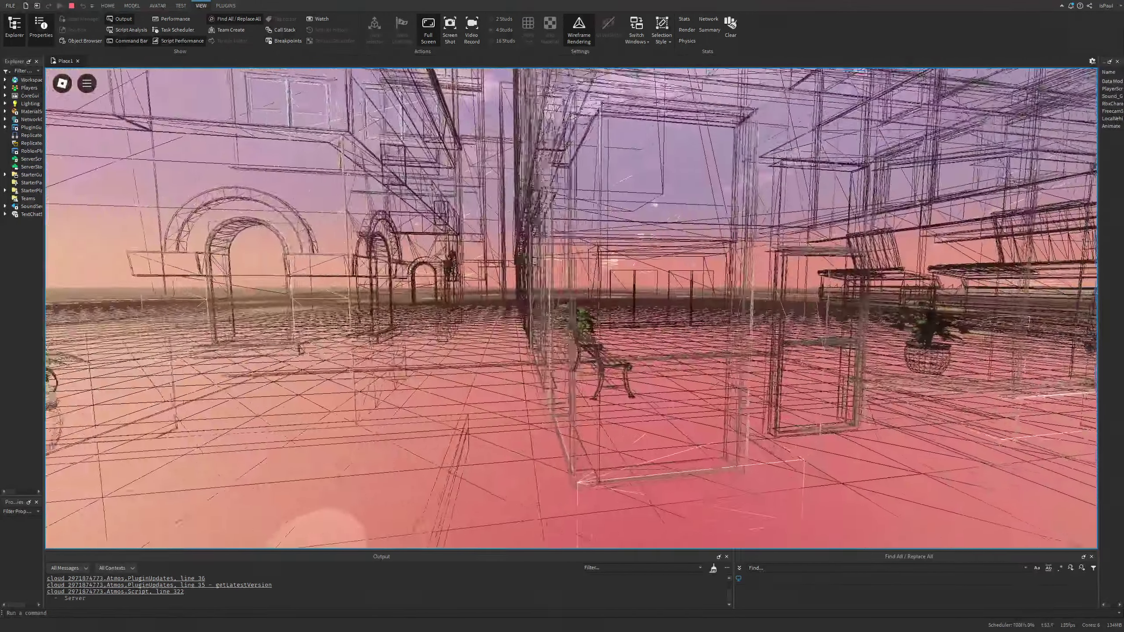
{"action": "key", "text": "s"}
{"action": "key", "text": "a"}
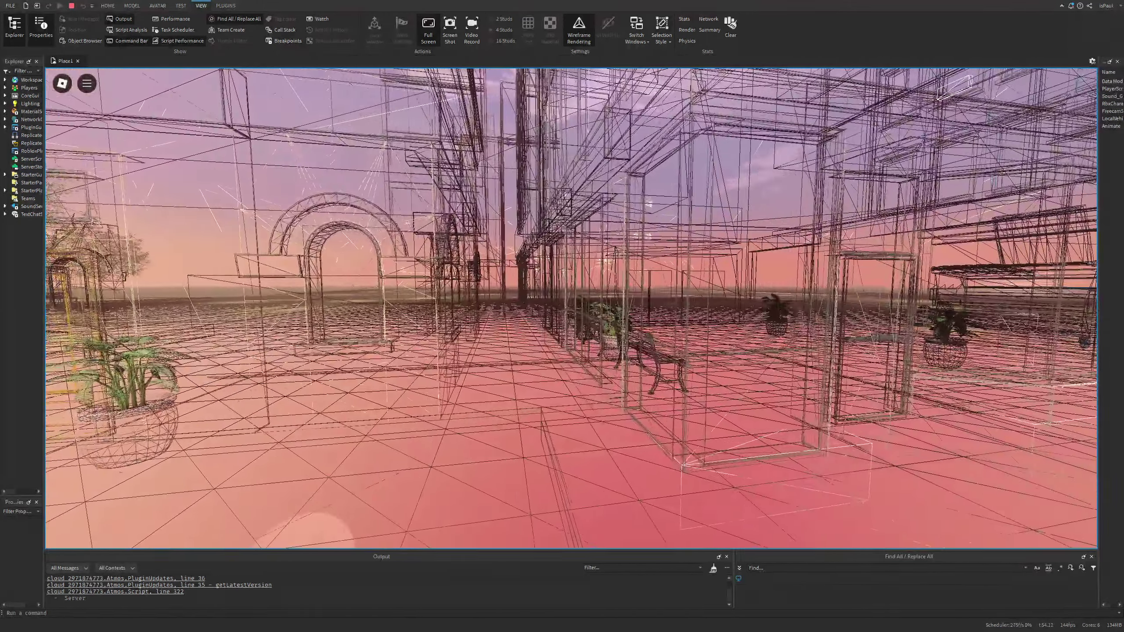
{"action": "key", "text": "d"}
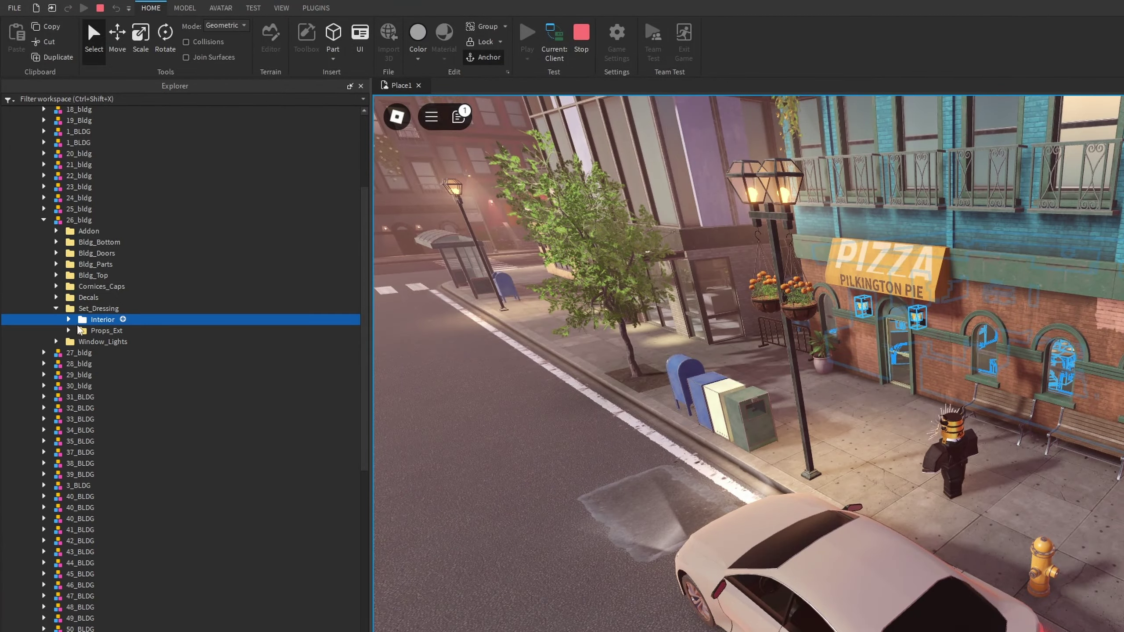
Move the Interior set dressing of 26_bldg out of the pizzeria and onto the street
{"action": "key", "text": "s"}
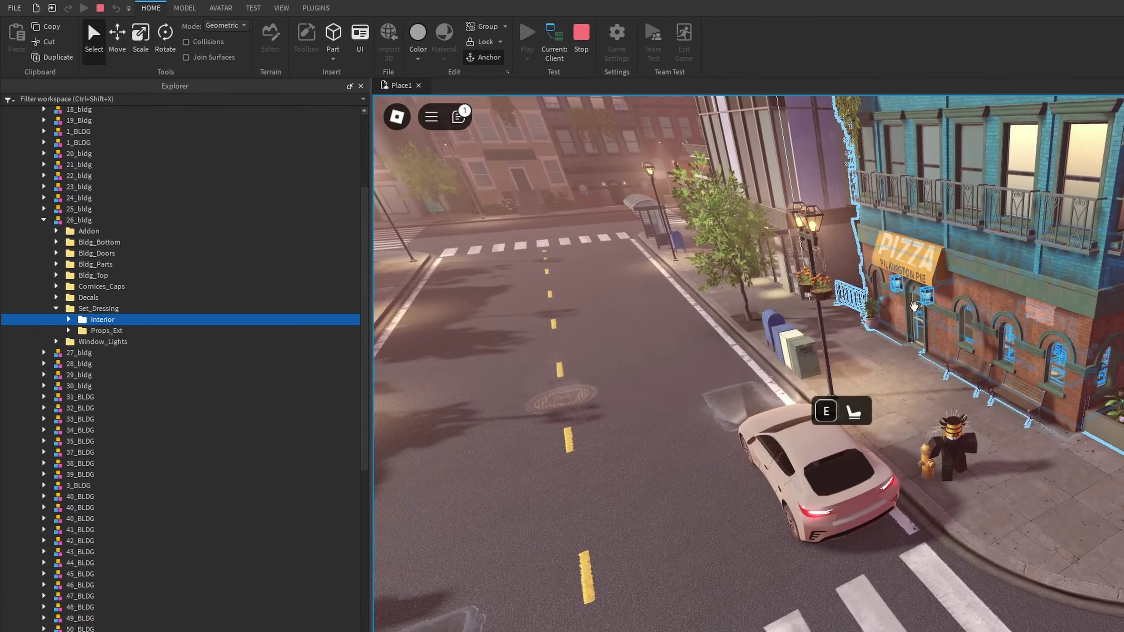
{"action": "key", "text": "ctrl+2"}
{"action": "left_click_drag", "start_coordinate": [914, 307], "coordinate": [856, 325]}
{"action": "key", "text": "s"}
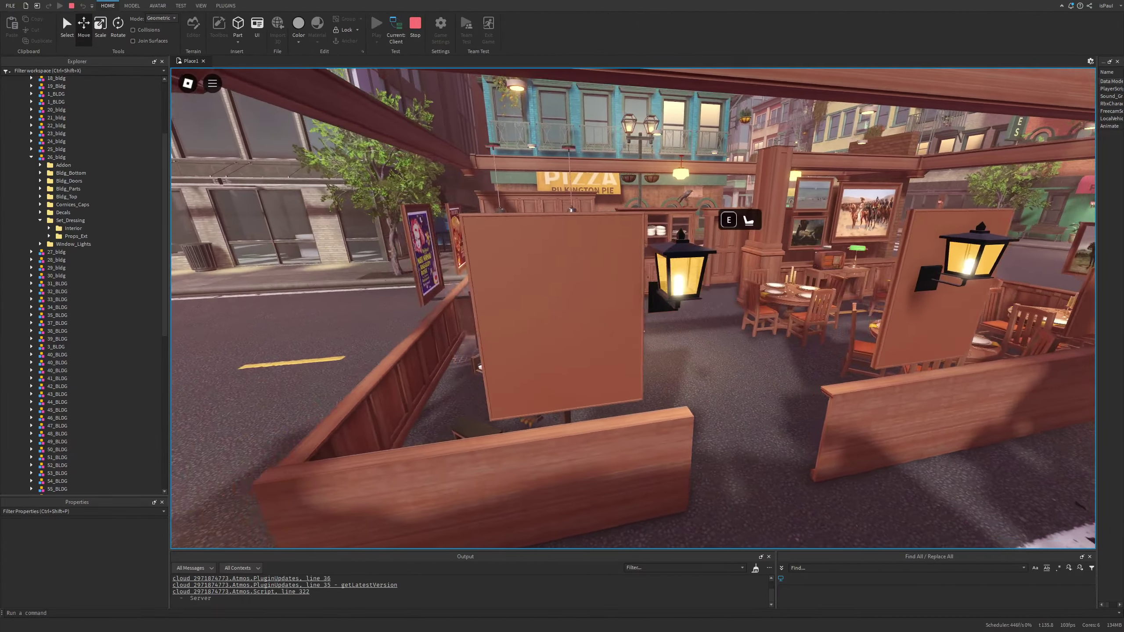
Inspect the relocated restaurant interior up close, including the dining tables, cabinet, candelabra and bar counter
{"action": "key", "text": "a"}
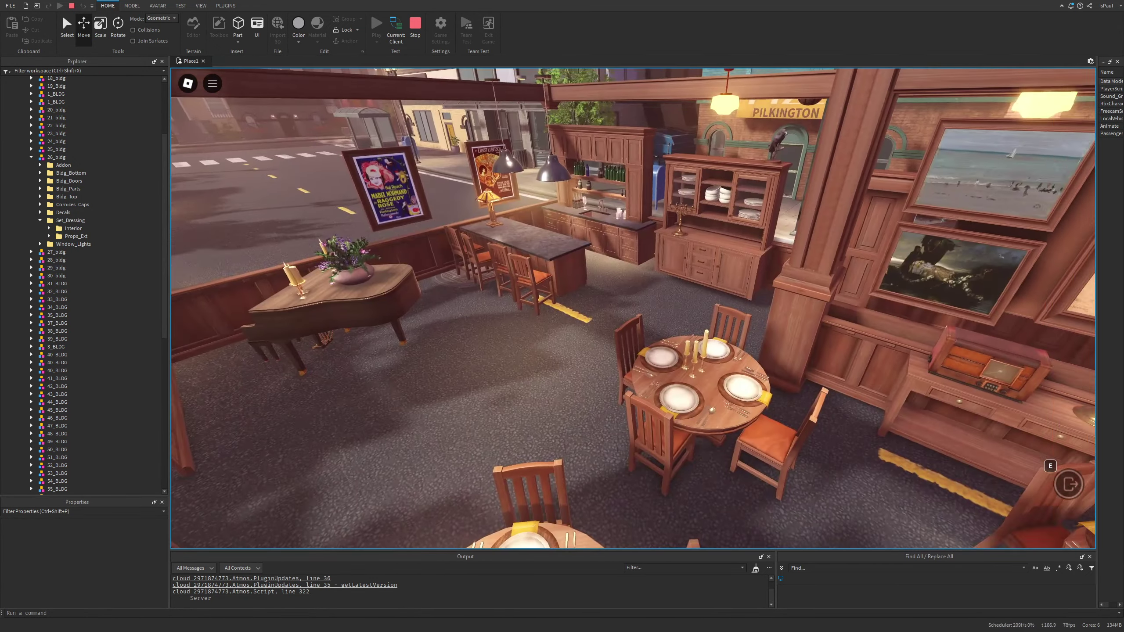
{"action": "key", "text": "a"}
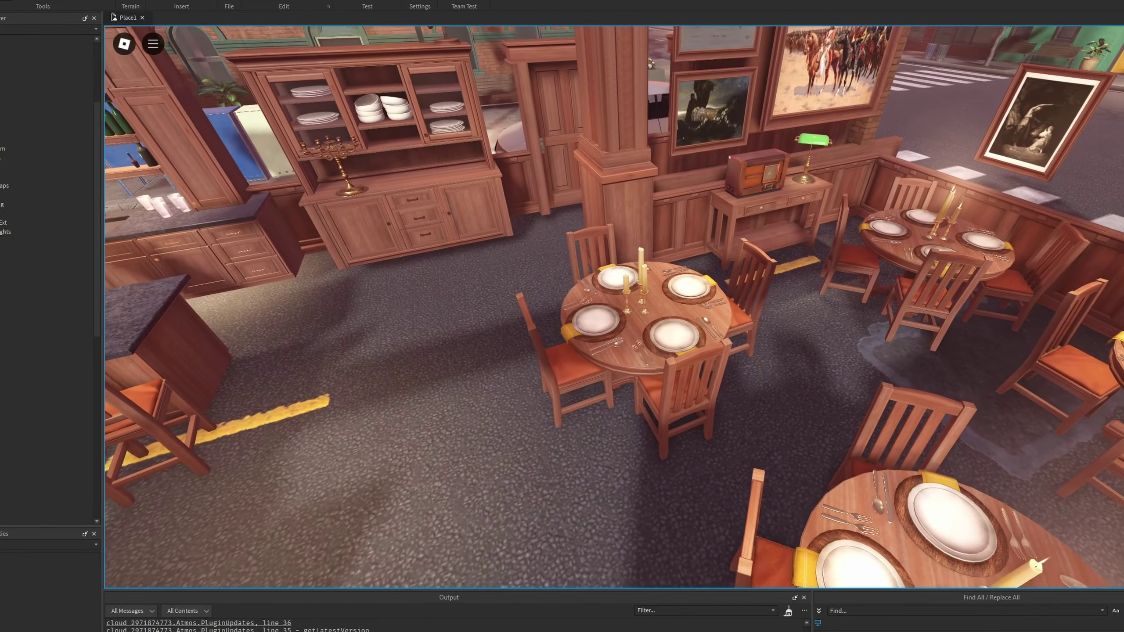
{"action": "key", "text": "a"}
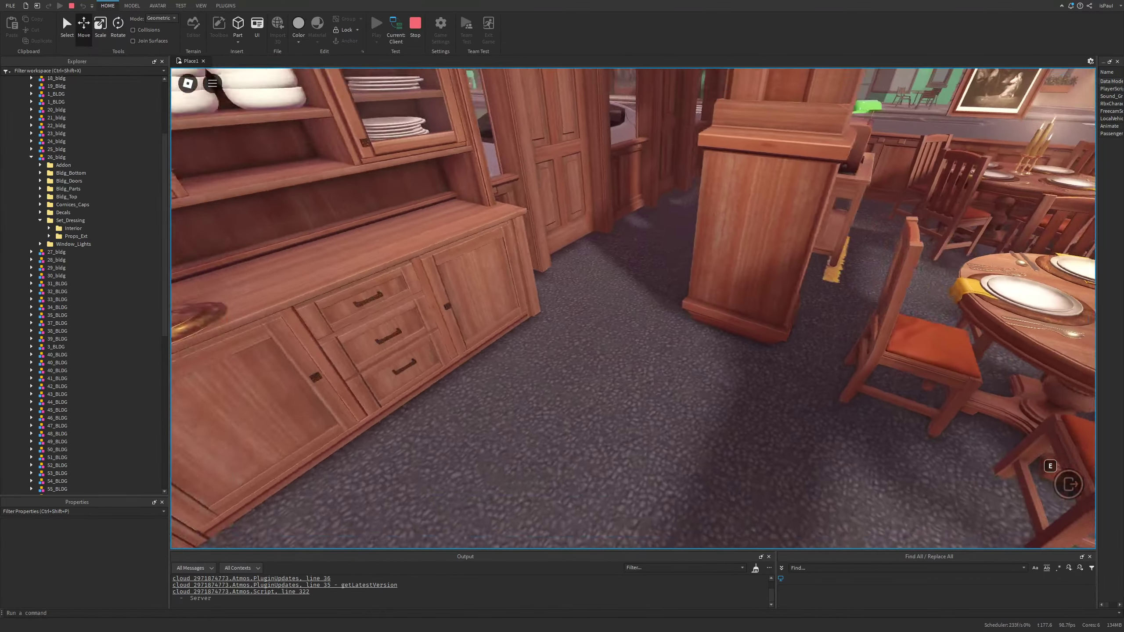
{"action": "key", "text": "s"}
{"action": "key", "text": "w"}
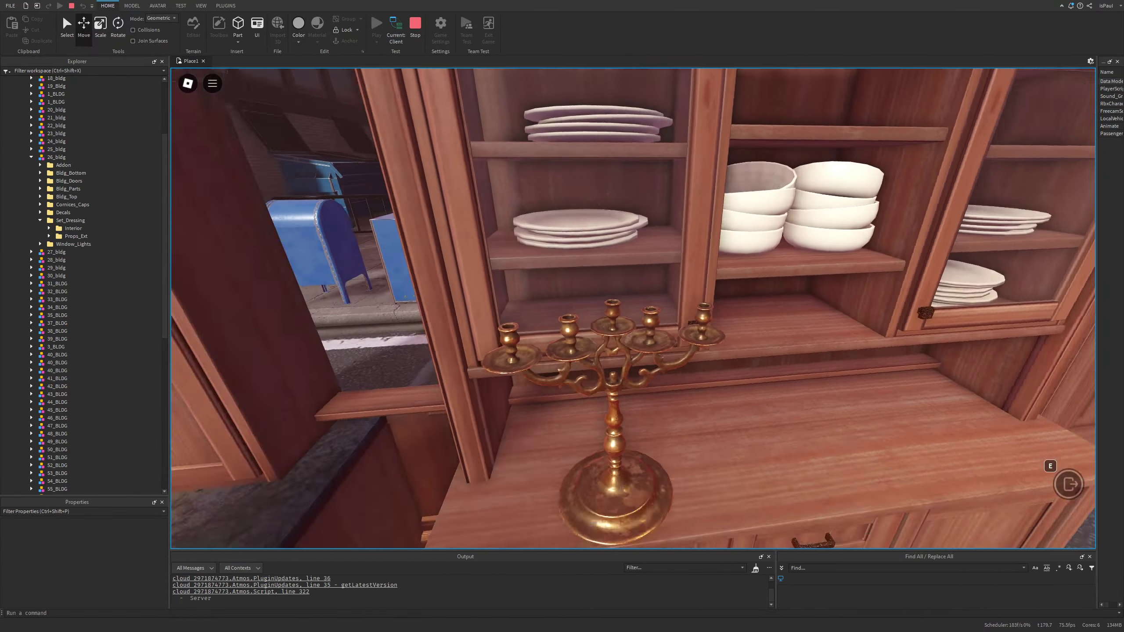
{"action": "key", "text": "s"}
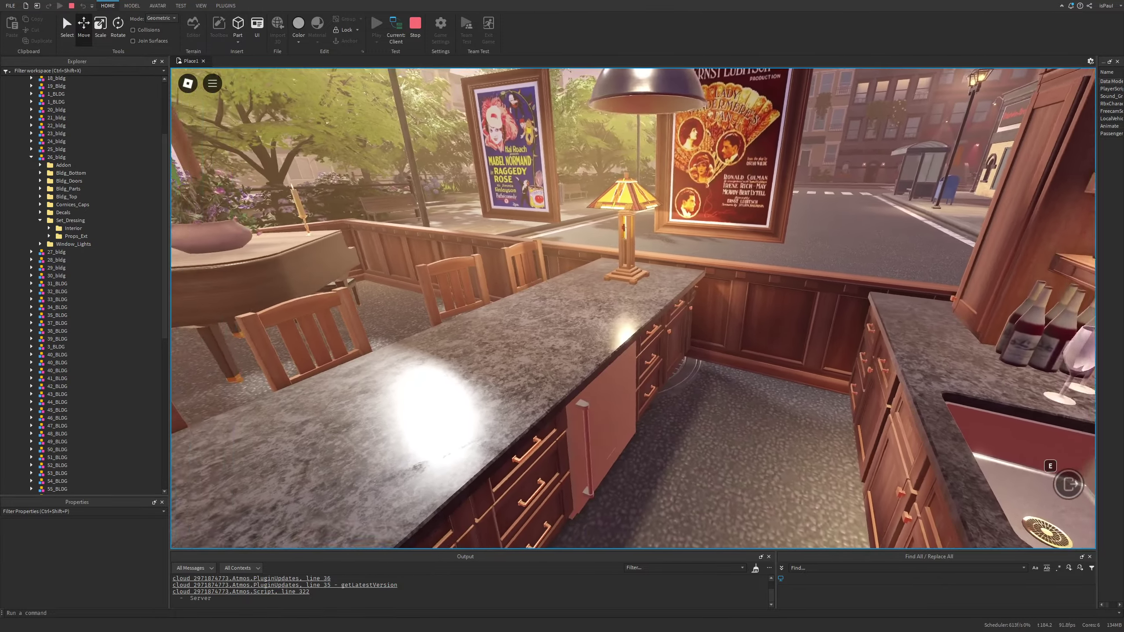
{"action": "key", "text": "a"}
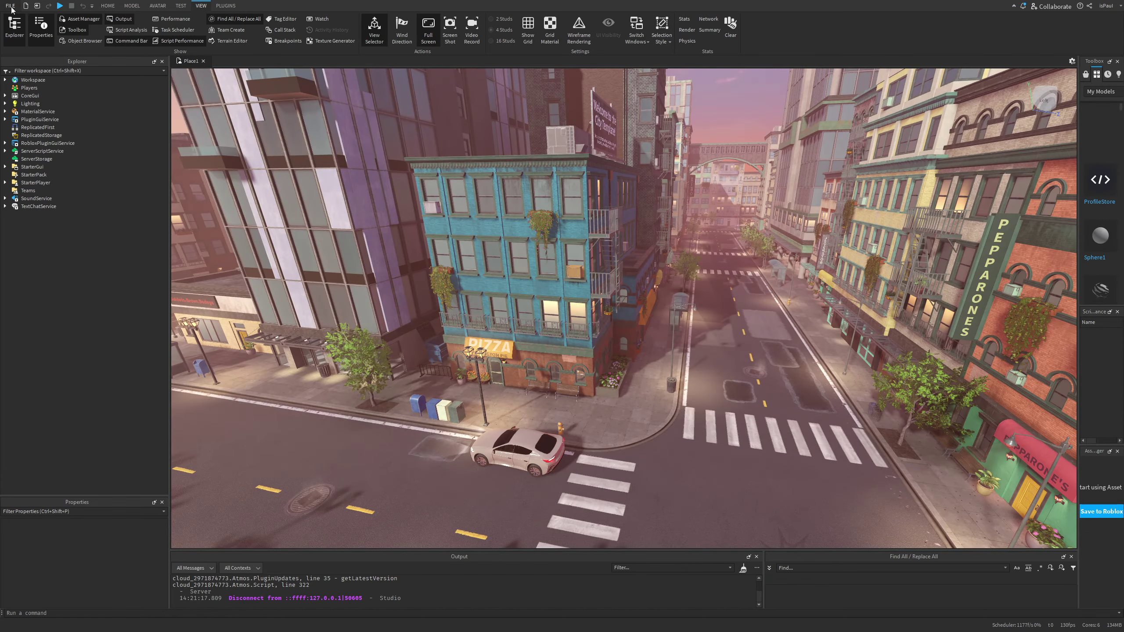
Turn off the Occlusion Culling beta feature and save the beta settings
{"action": "left_click", "coordinate": [10, 5]}
{"action": "left_click", "coordinate": [40, 164]}
{"action": "scroll", "coordinate": [440, 255], "scroll_direction": "down", "scroll_amount": 5}
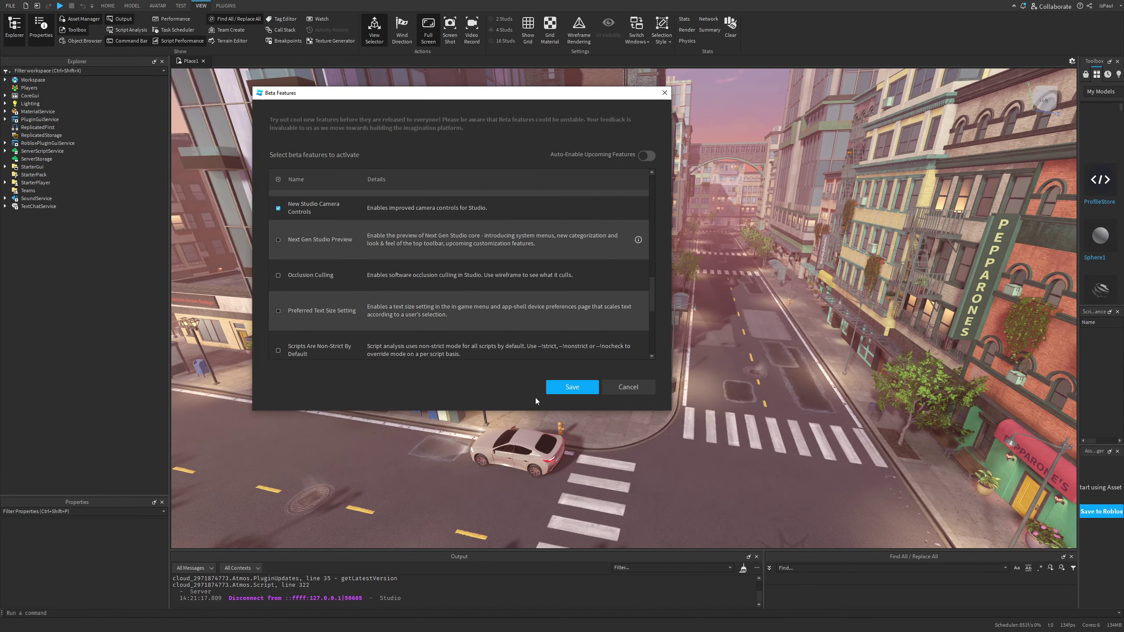
{"action": "left_click", "coordinate": [562, 391]}
{"action": "left_click", "coordinate": [627, 331]}
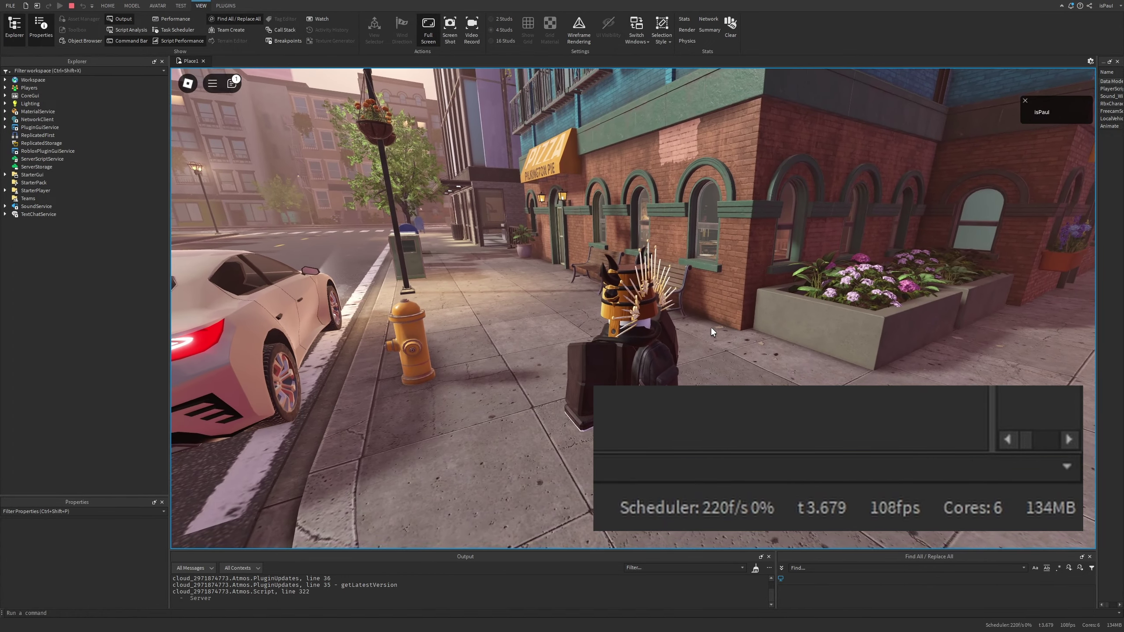
Walk the avatar along the pizzeria sidewalk with normal rendering to inspect the building and the frame rate without culling
{"action": "key", "text": "ctrl+shift+F5"}
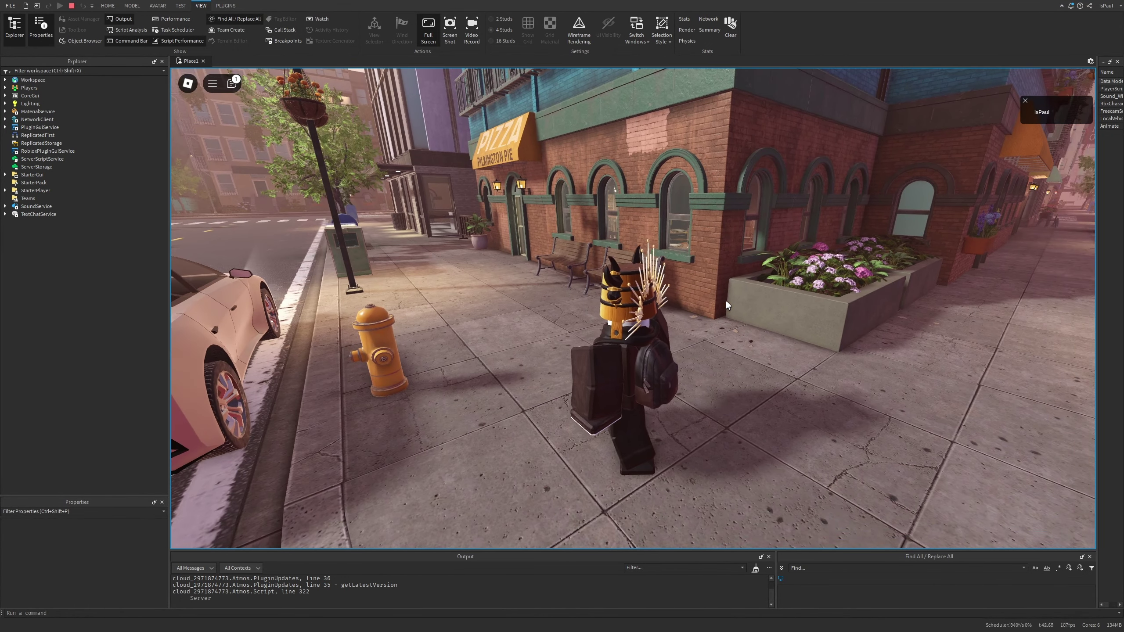
{"action": "right_click_drag", "start_coordinate": [726, 301], "coordinate": [754, 316]}
{"action": "key", "text": "s"}
{"action": "key", "text": "w"}
{"action": "key", "text": "space"}
{"action": "scroll", "coordinate": [690, 293], "scroll_direction": "up", "scroll_amount": 5}
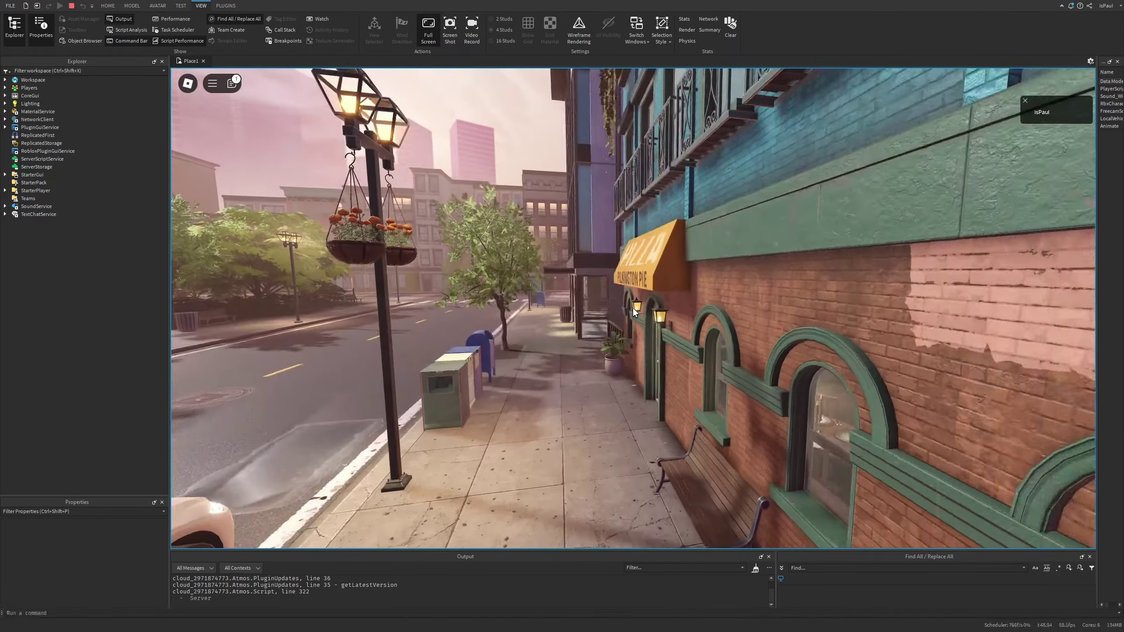
{"action": "key", "text": "s"}
{"action": "key", "text": "w"}
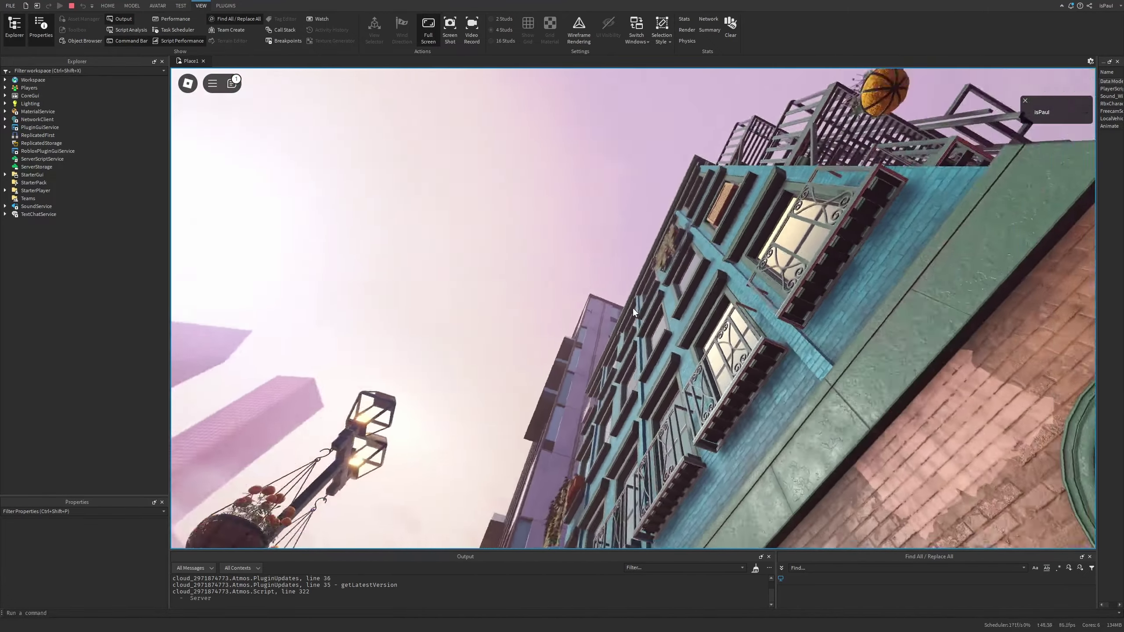
{"action": "scroll", "coordinate": [633, 307], "scroll_direction": "down", "scroll_amount": 5}
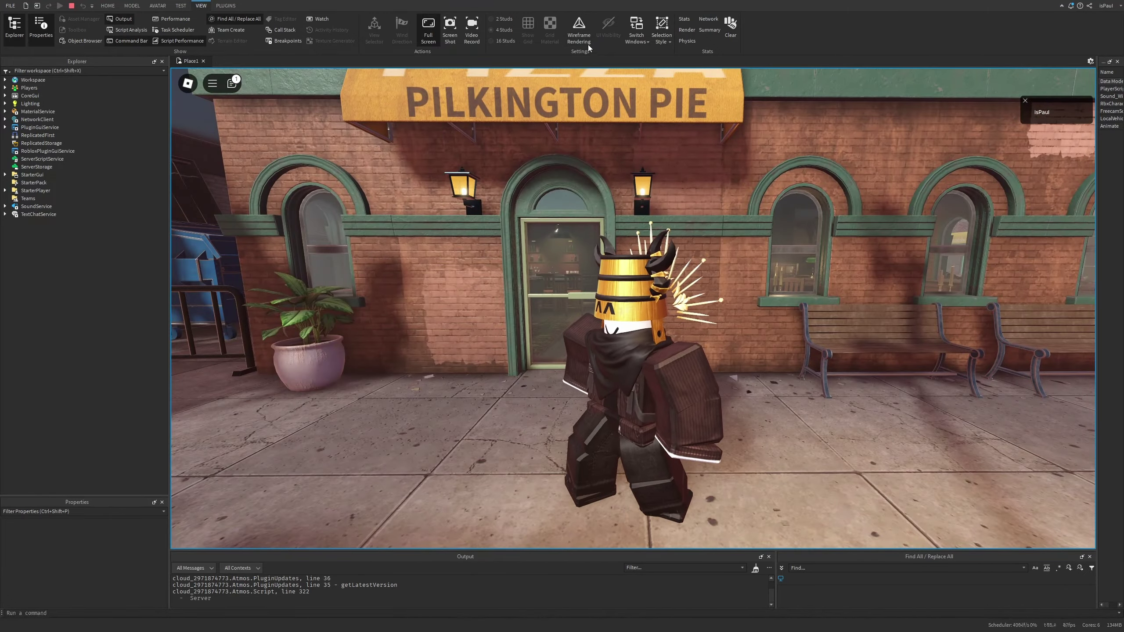
Turn on wireframe rendering and fly the free camera past the pizzeria to examine what is drawn with culling off
{"action": "left_click", "coordinate": [578, 31]}
{"action": "scroll", "coordinate": [721, 226], "scroll_direction": "up", "scroll_amount": 5}
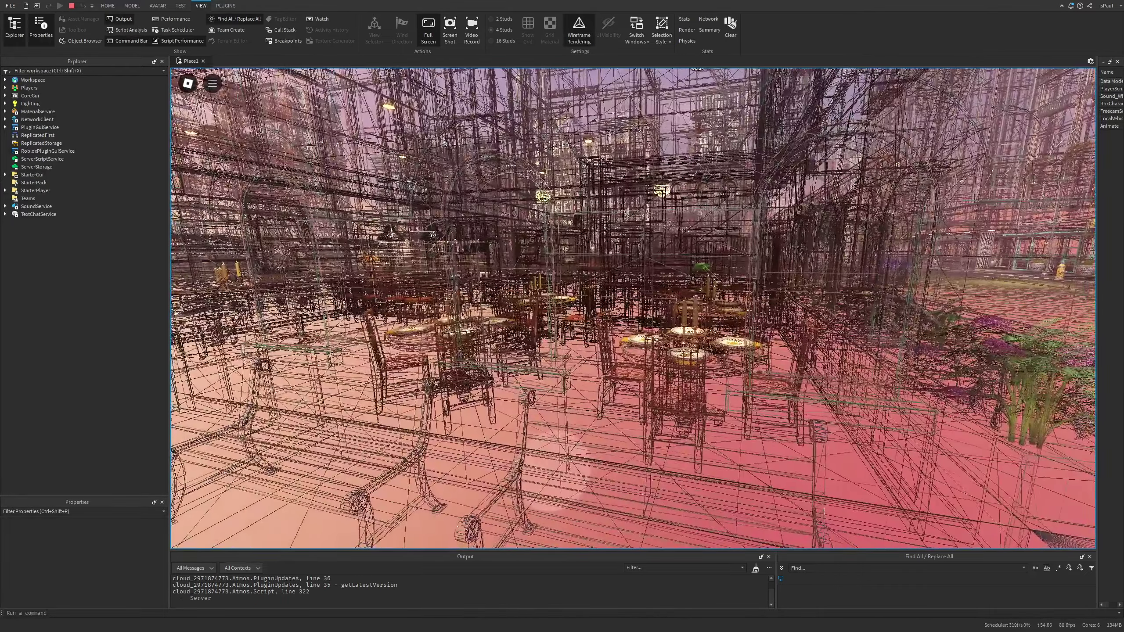
{"action": "key", "text": "a"}
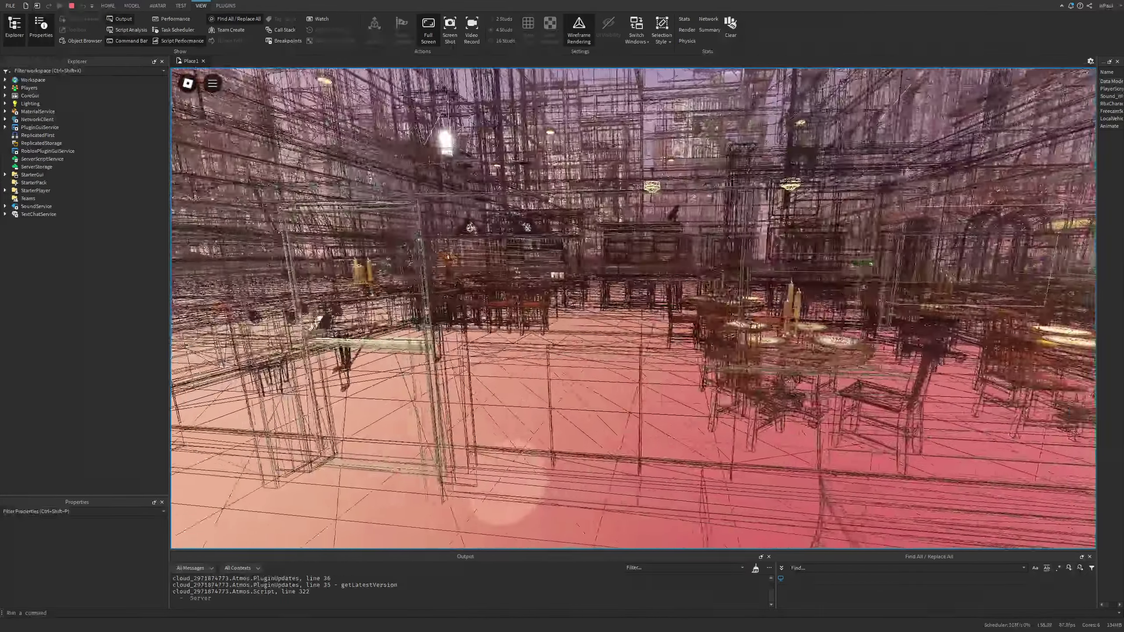
{"action": "key", "text": "a"}
{"action": "key", "text": "d"}
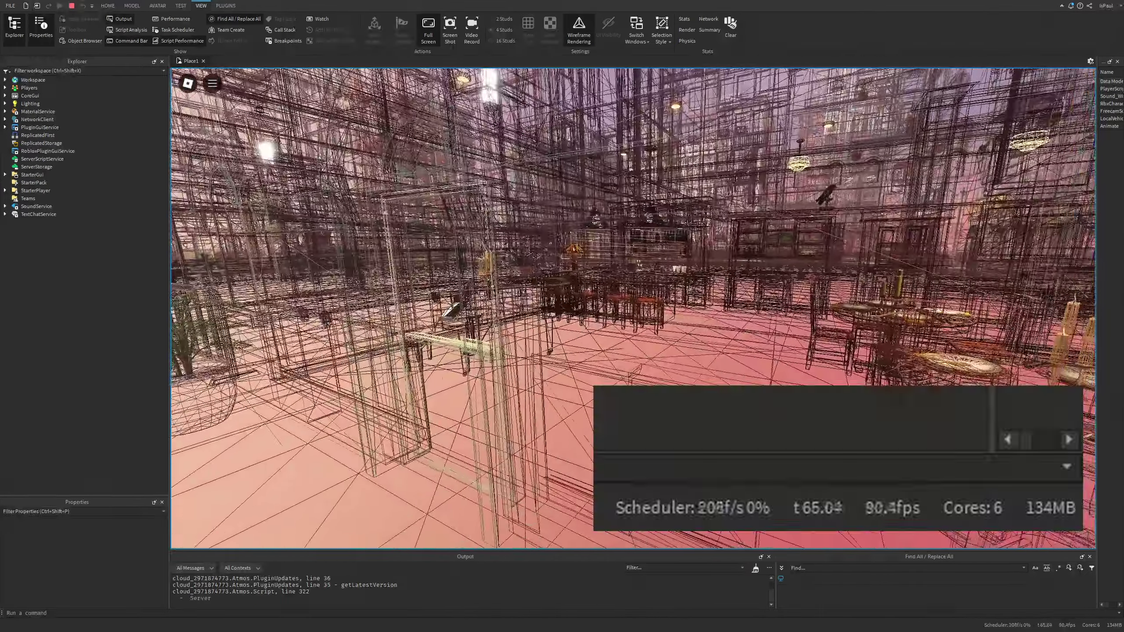
{"action": "key", "text": "w"}
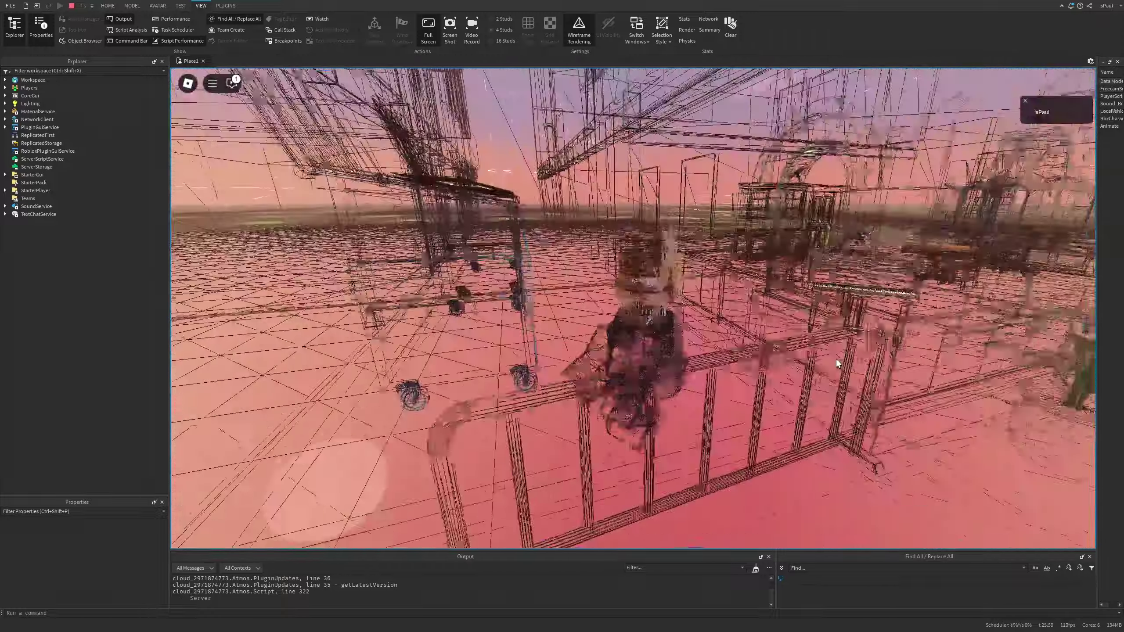
Walk the avatar past the fence, pizzeria door and street corner in wireframe to compare rendered objects and frame rate
{"action": "key", "text": "w"}
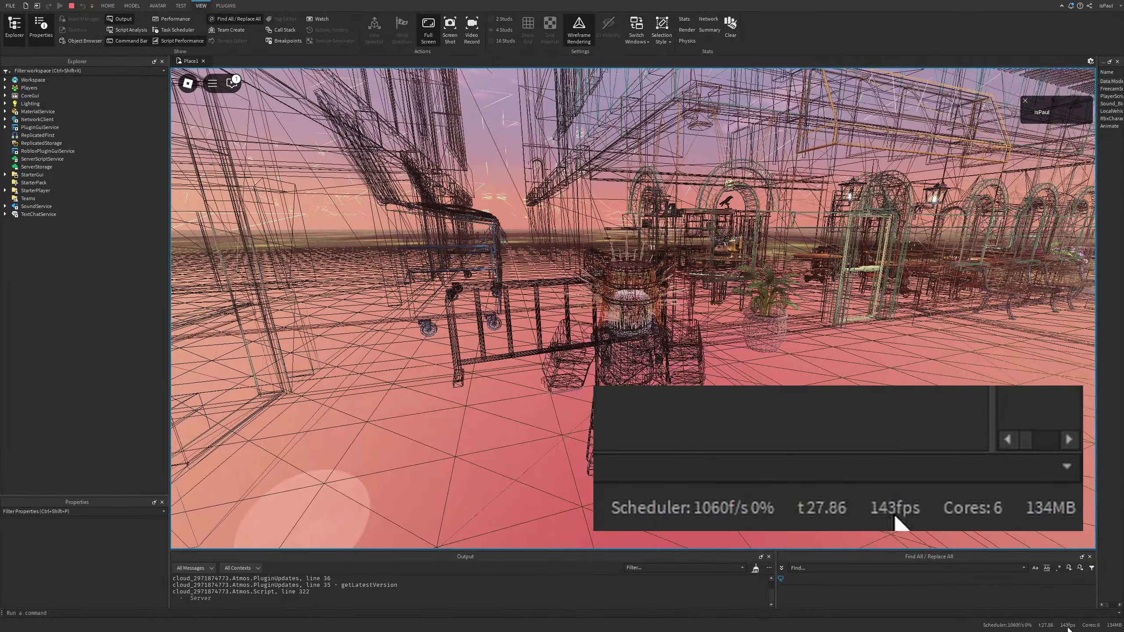
{"action": "key", "text": "w"}
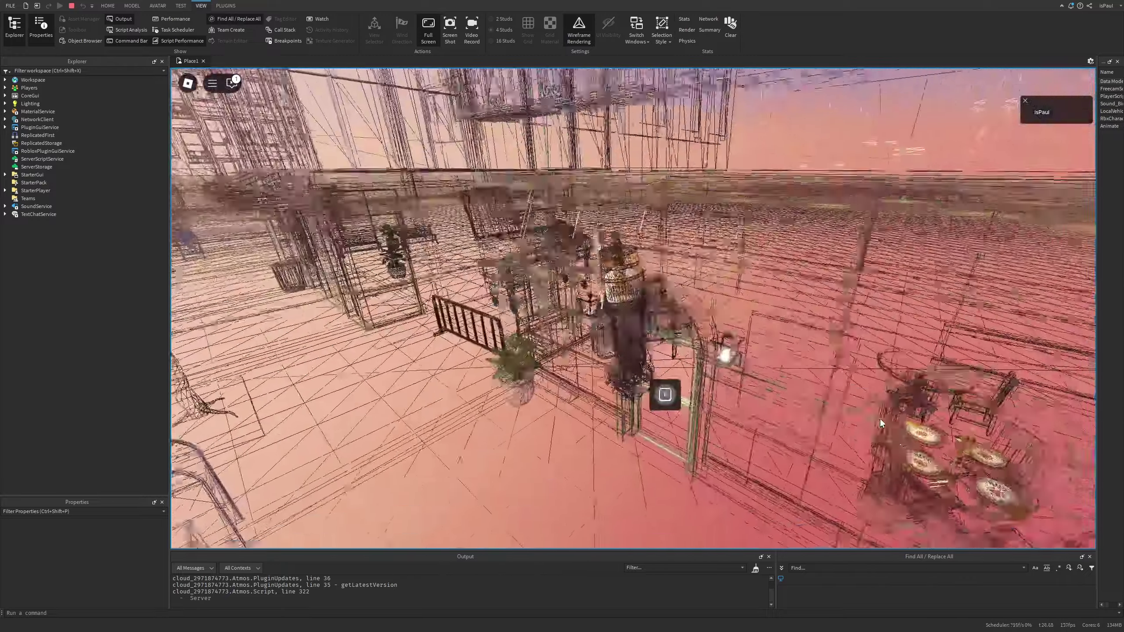
{"action": "key", "text": "w"}
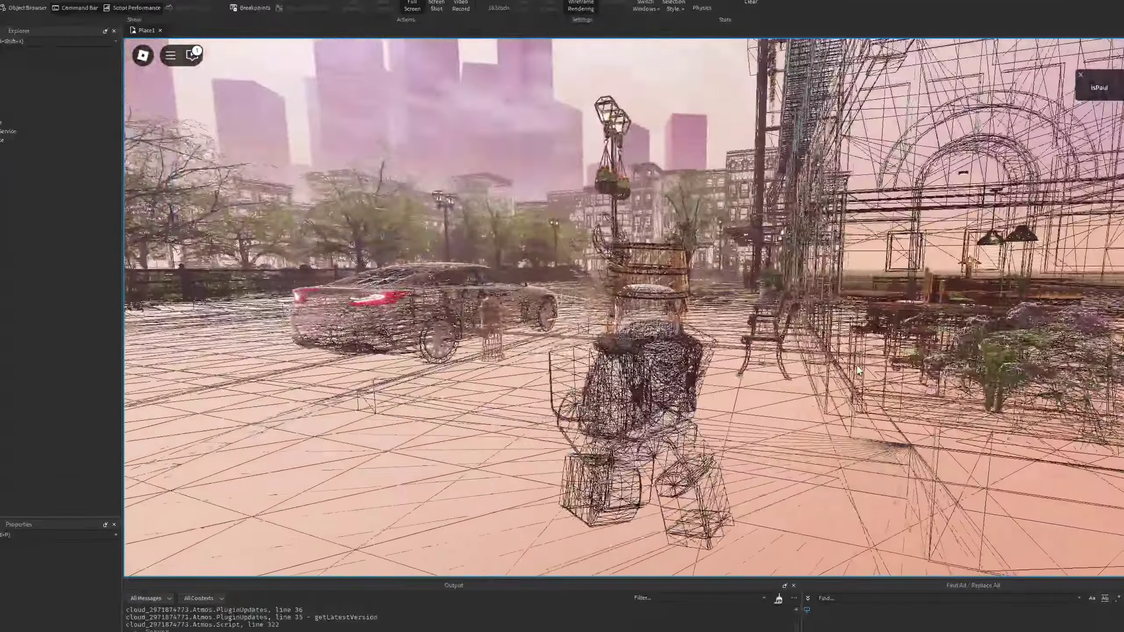
Inspect the pizzeria's exterior and dining room in wireframe outside the playtest
{"action": "key", "text": "w"}
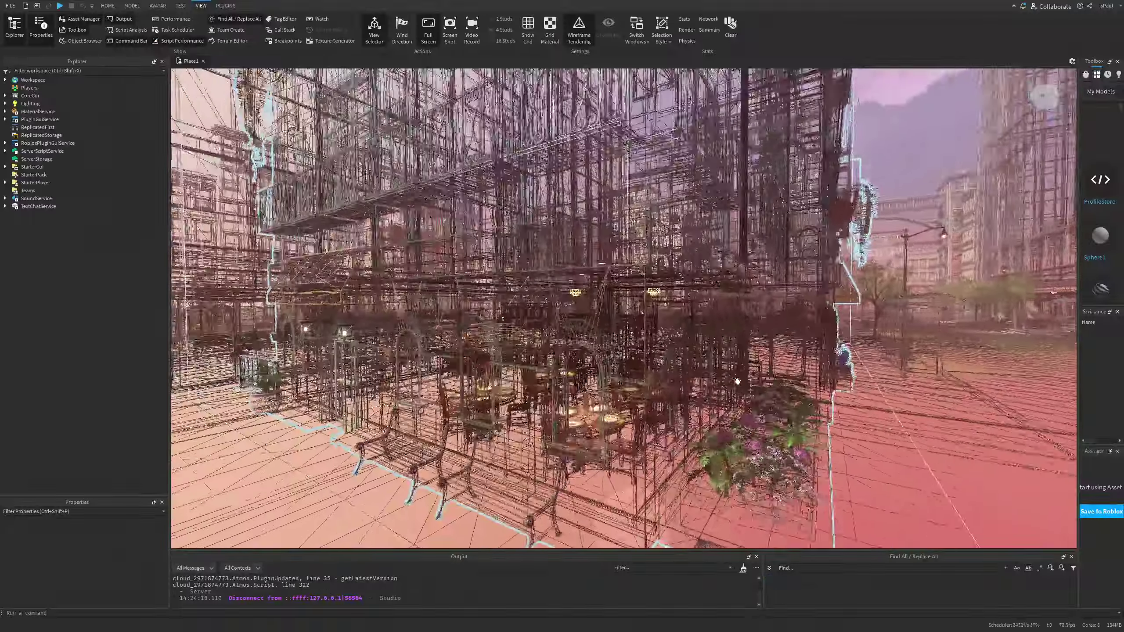
{"action": "key", "text": "w"}
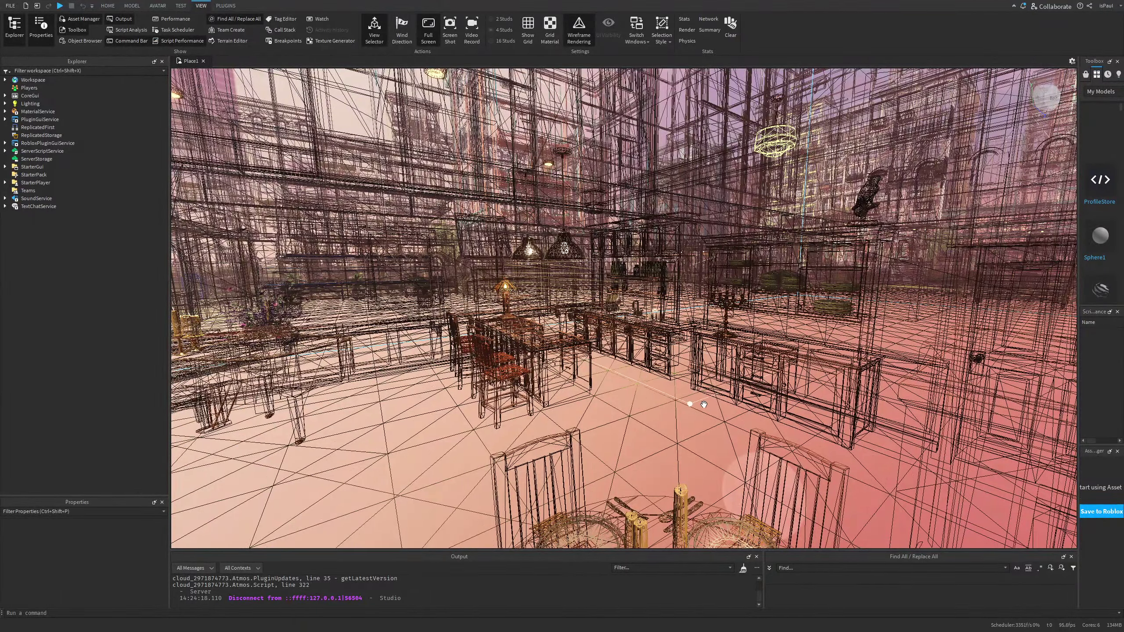
{"action": "right_click_drag", "start_coordinate": [704, 404], "coordinate": [733, 445]}
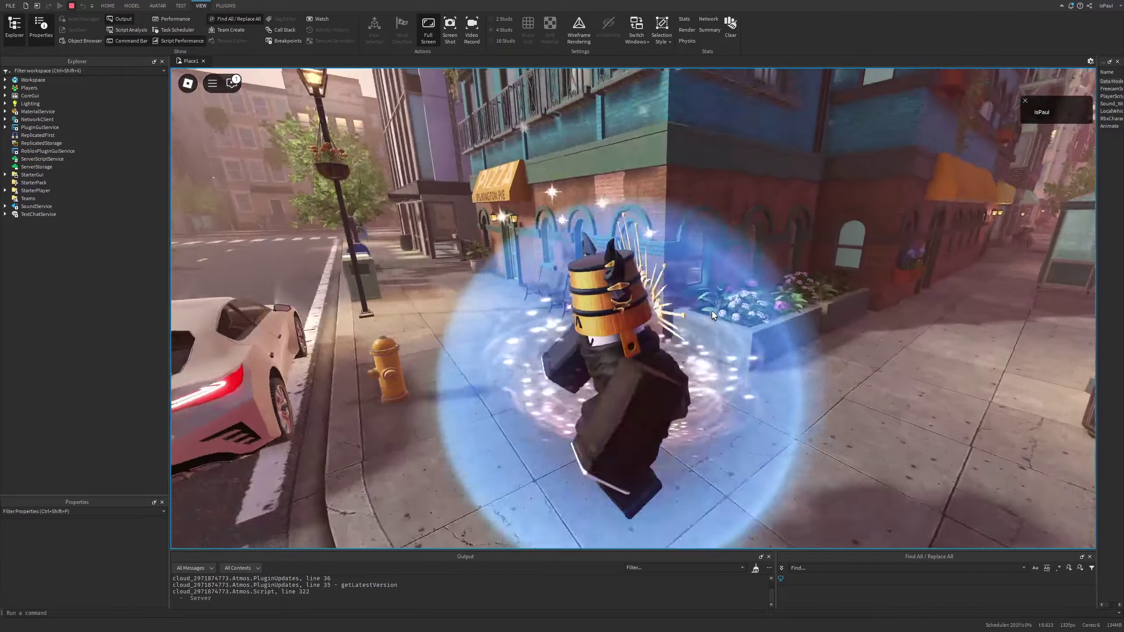
Walk the avatar along the sidewalk beside the pizzeria in a playtest with normal rendering
{"action": "right_click_drag", "start_coordinate": [712, 311], "coordinate": [712, 312]}
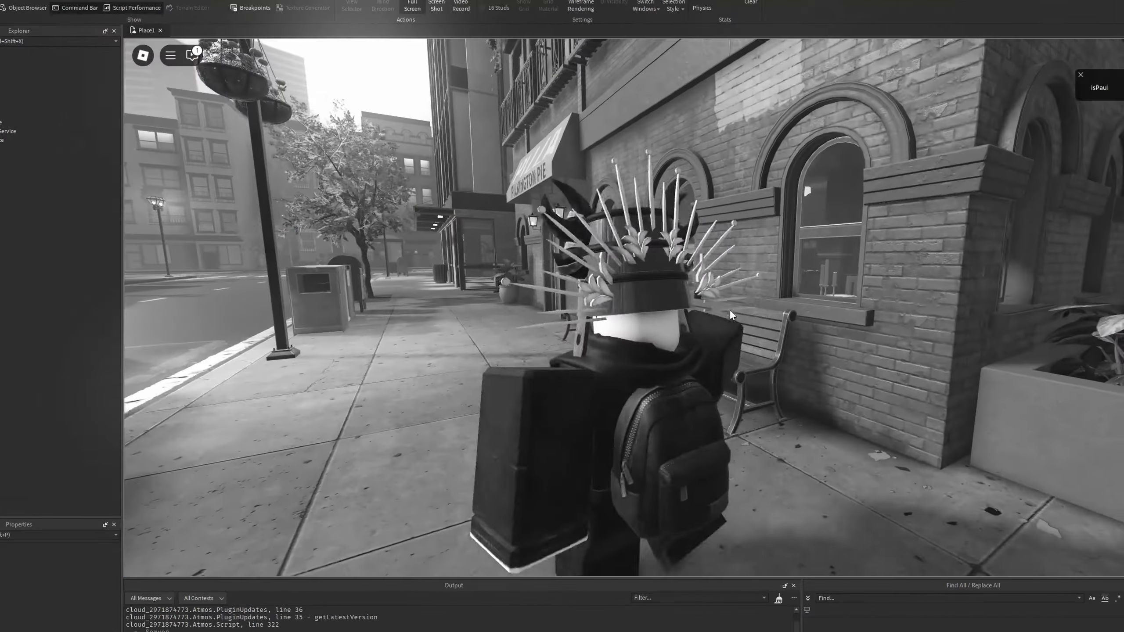
{"action": "key", "text": "s"}
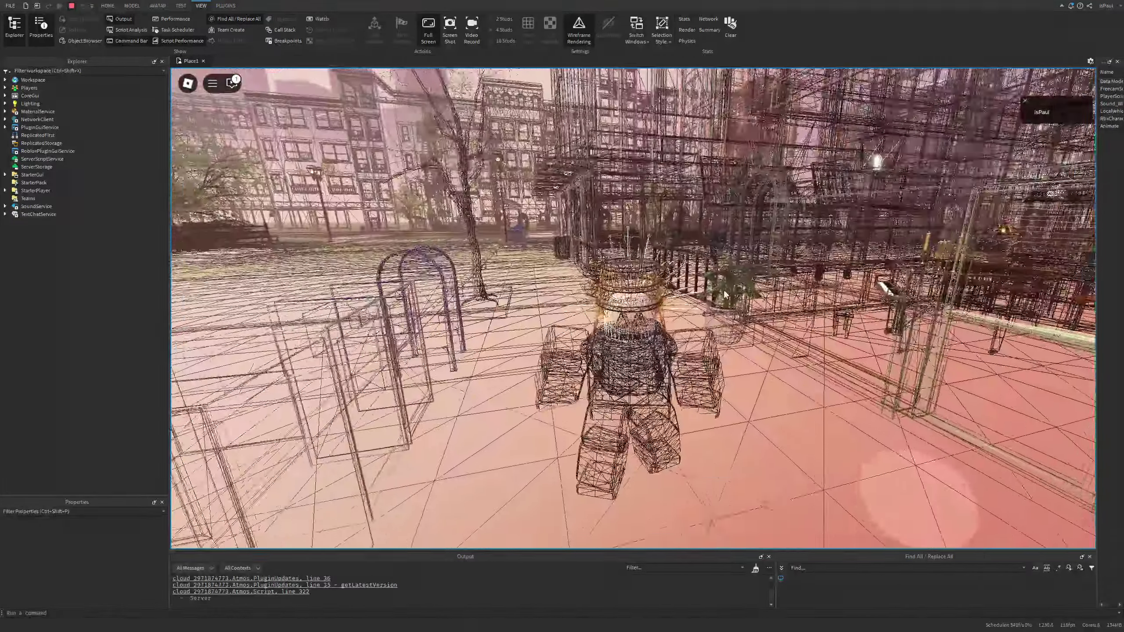
Walk the avatar along the sidewalk beside the pizzeria in wireframe to examine which objects are drawn
{"action": "key", "text": "w"}
{"action": "right_click_drag", "start_coordinate": [724, 295], "coordinate": [724, 295]}
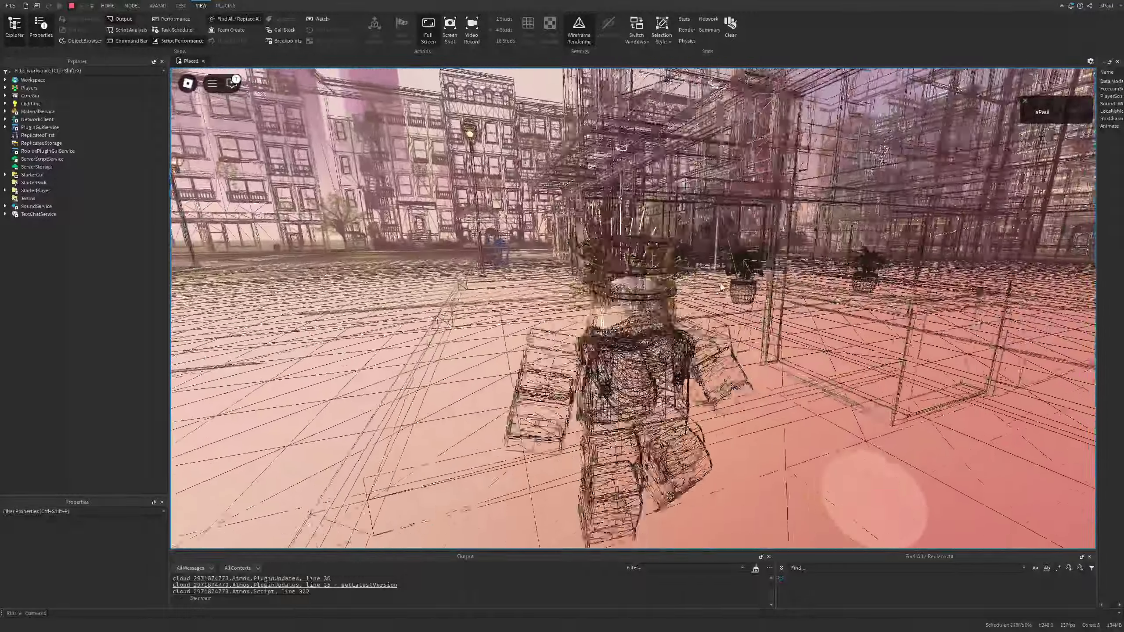
{"action": "key", "text": "s"}
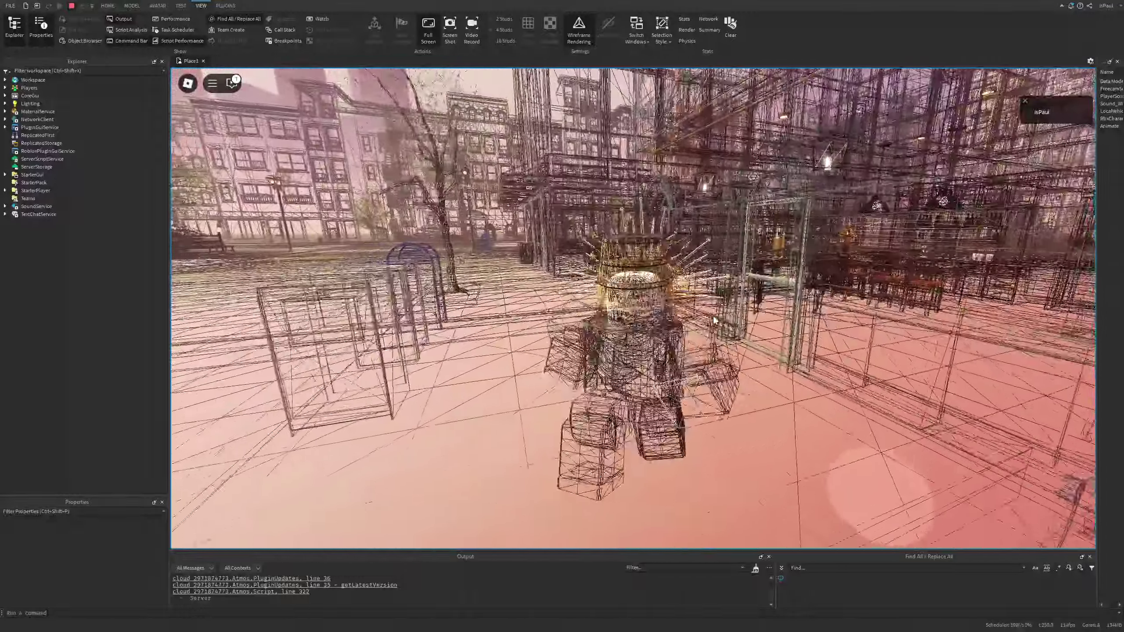
{"action": "key", "text": "s"}
{"action": "right_click_drag", "start_coordinate": [713, 316], "coordinate": [709, 310]}
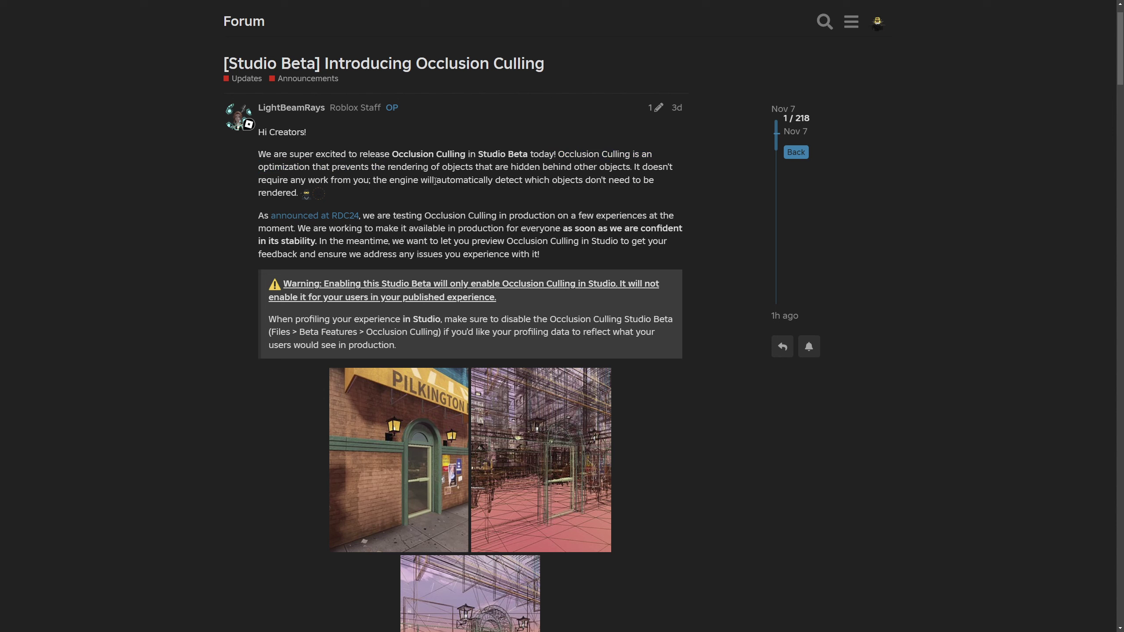
Switch to the Roblox forum post "[Studio Beta] Introducing Occlusion Culling" and read its introduction and the Studio-only warning
{"action": "left_click_drag", "start_coordinate": [545, 181], "coordinate": [635, 181]}
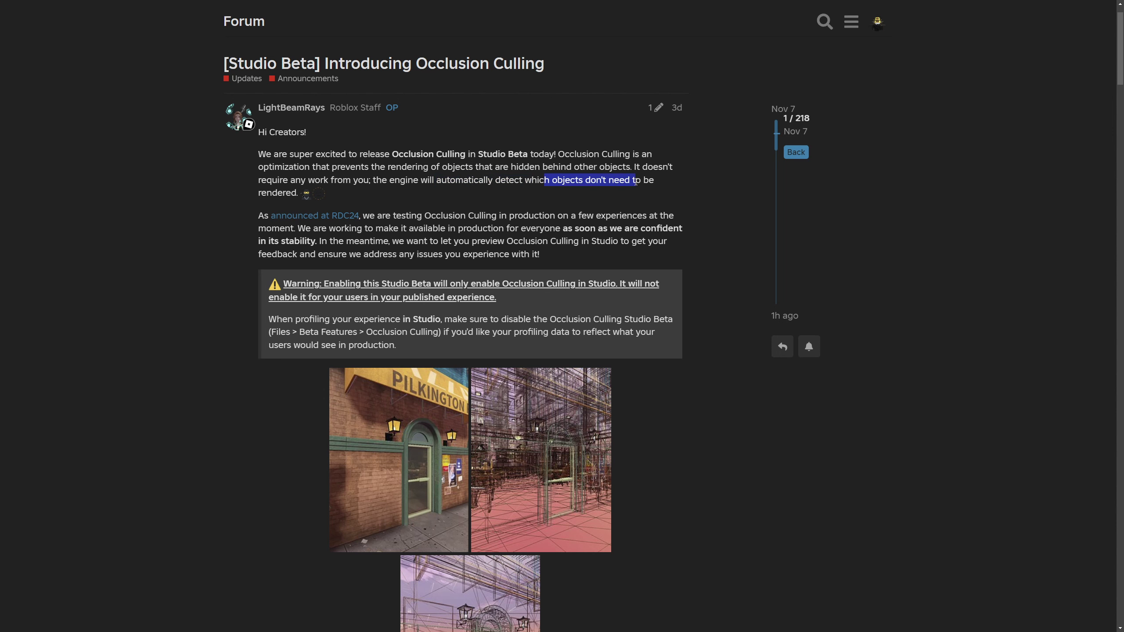
{"action": "scroll", "coordinate": [198, 181], "scroll_direction": "down", "scroll_amount": 2}
{"action": "left_click_drag", "start_coordinate": [259, 127], "coordinate": [294, 141]}
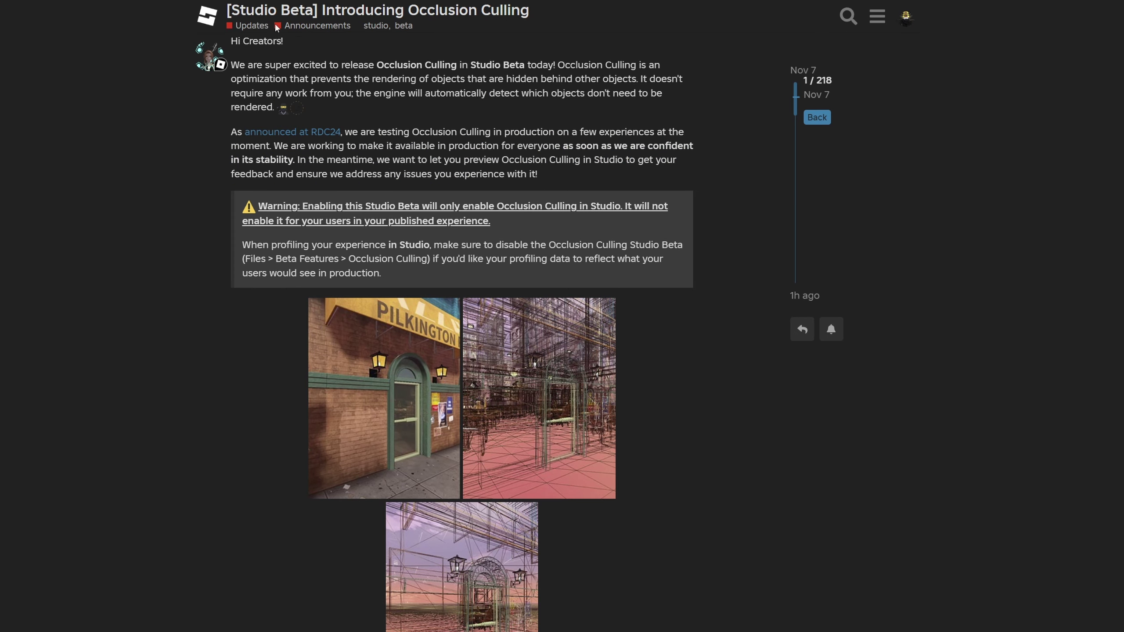
{"action": "scroll", "coordinate": [152, 163], "scroll_direction": "down", "scroll_amount": 2}
{"action": "left_click_drag", "start_coordinate": [494, 149], "coordinate": [328, 108]}
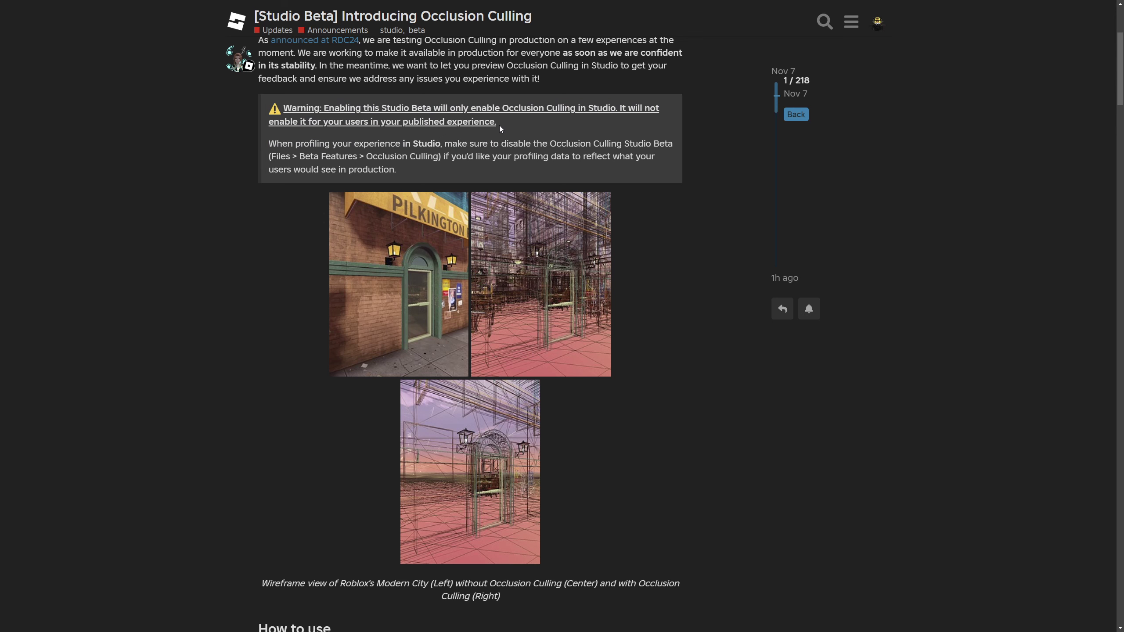
Enlarge the post's Modern City images and compare the normal view with the wireframes without and with Occlusion Culling
{"action": "scroll", "coordinate": [302, 221], "scroll_direction": "down", "scroll_amount": 3}
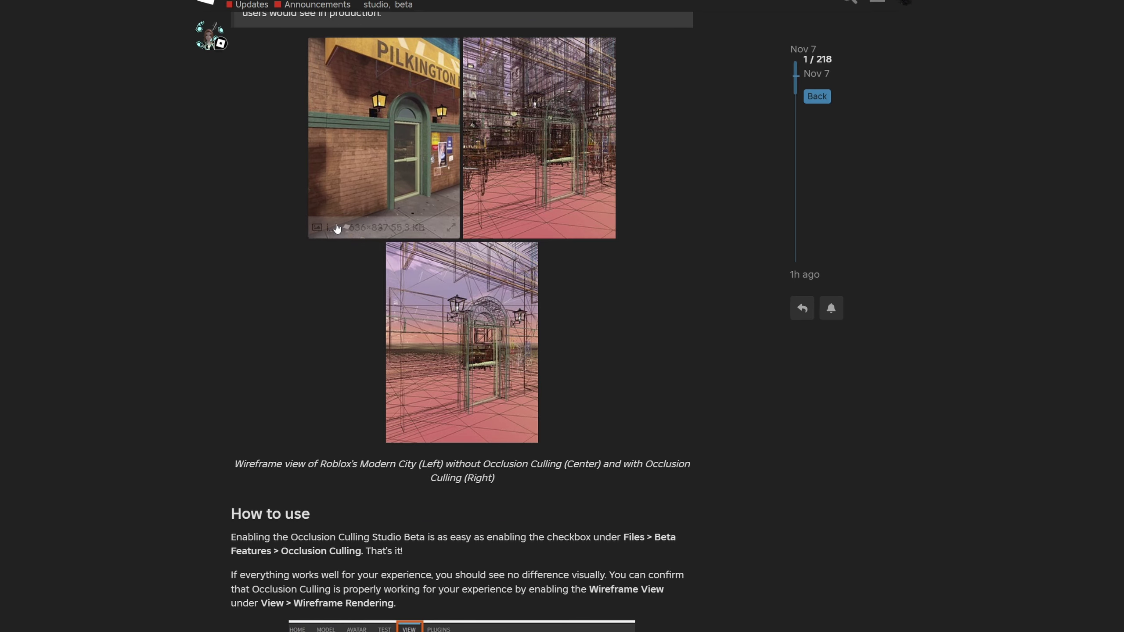
{"action": "scroll", "coordinate": [339, 217], "scroll_direction": "up", "scroll_amount": 1}
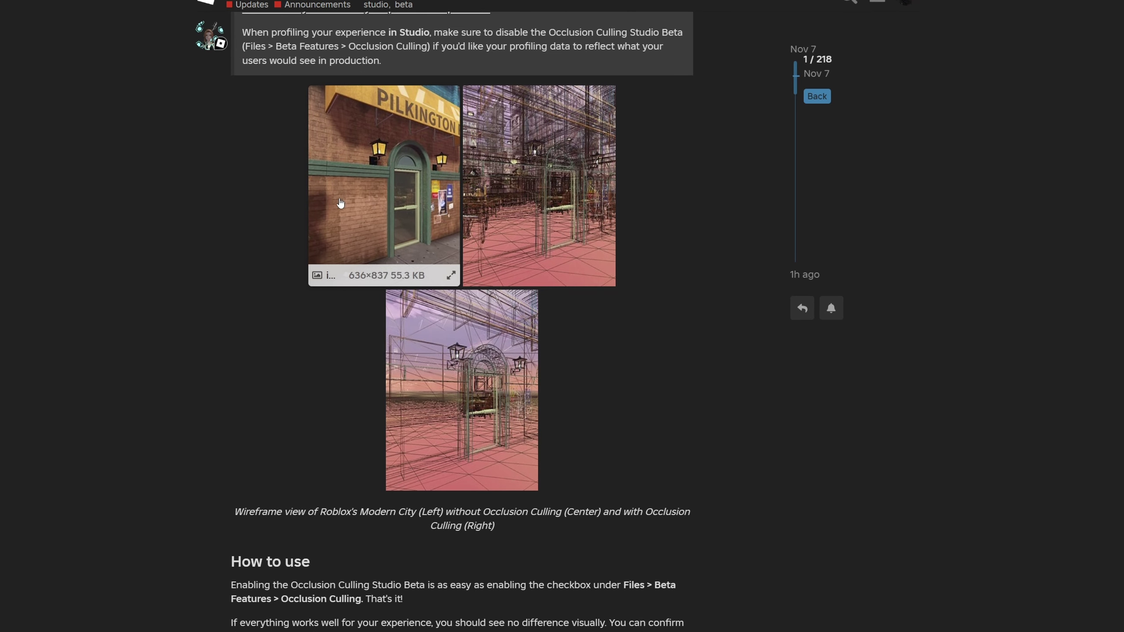
{"action": "left_click", "coordinate": [400, 188]}
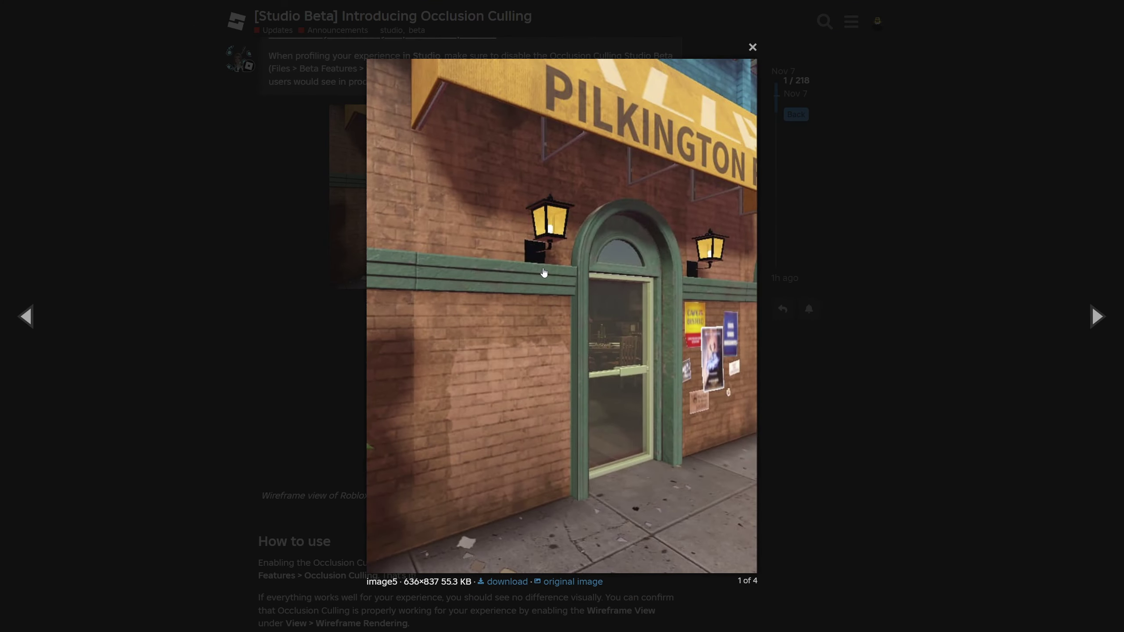
{"action": "left_click", "coordinate": [1094, 326]}
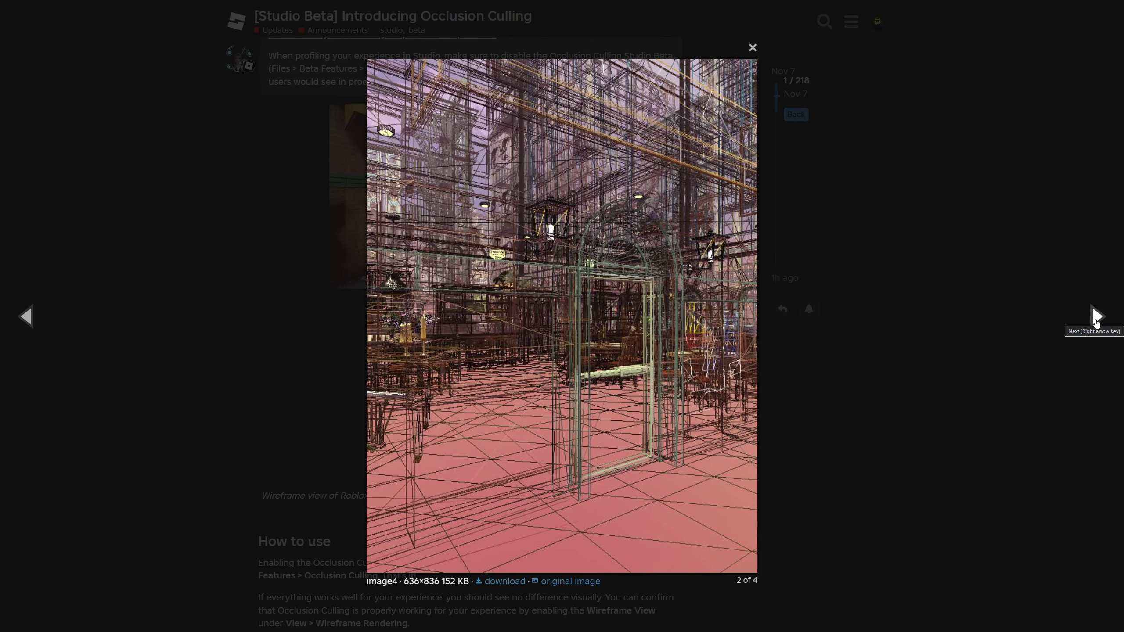
{"action": "left_click", "coordinate": [1095, 323]}
{"action": "key", "text": "Left"}
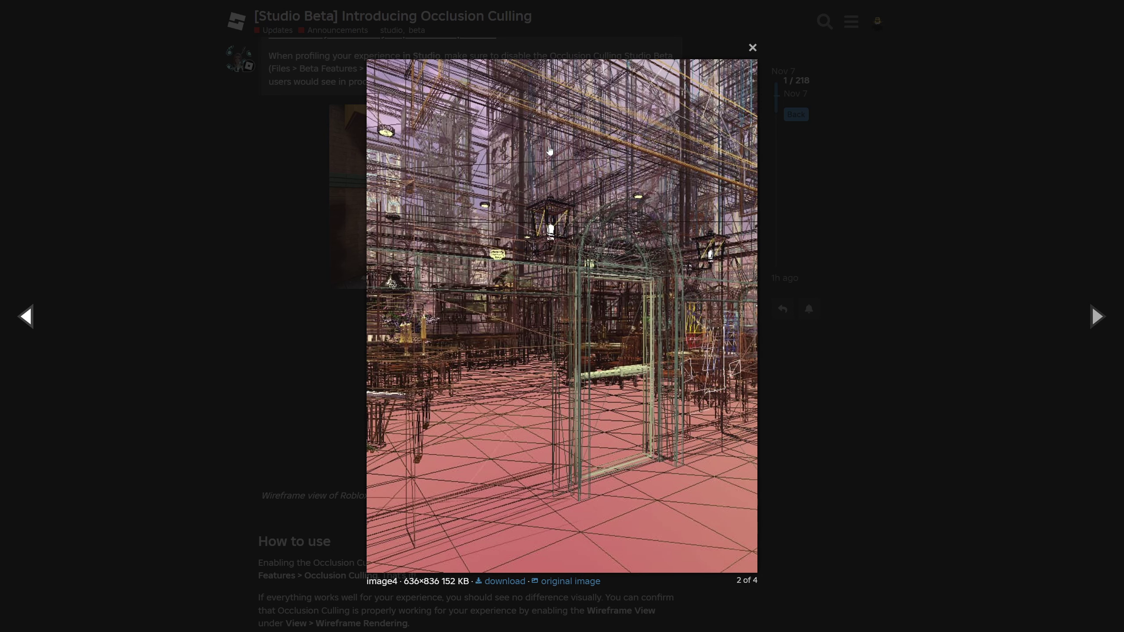
{"action": "left_click", "coordinate": [1094, 323]}
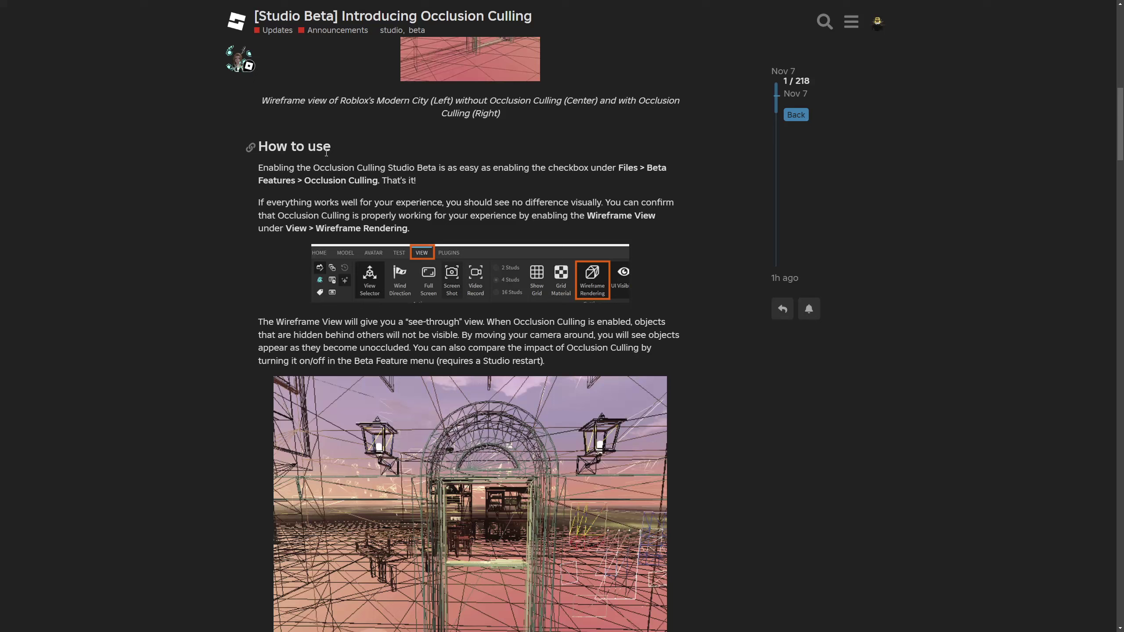
Read in the How to use section how to enable the Occlusion Culling beta feature
{"action": "left_click_drag", "start_coordinate": [331, 147], "coordinate": [292, 147]}
{"action": "left_click", "coordinate": [240, 216]}
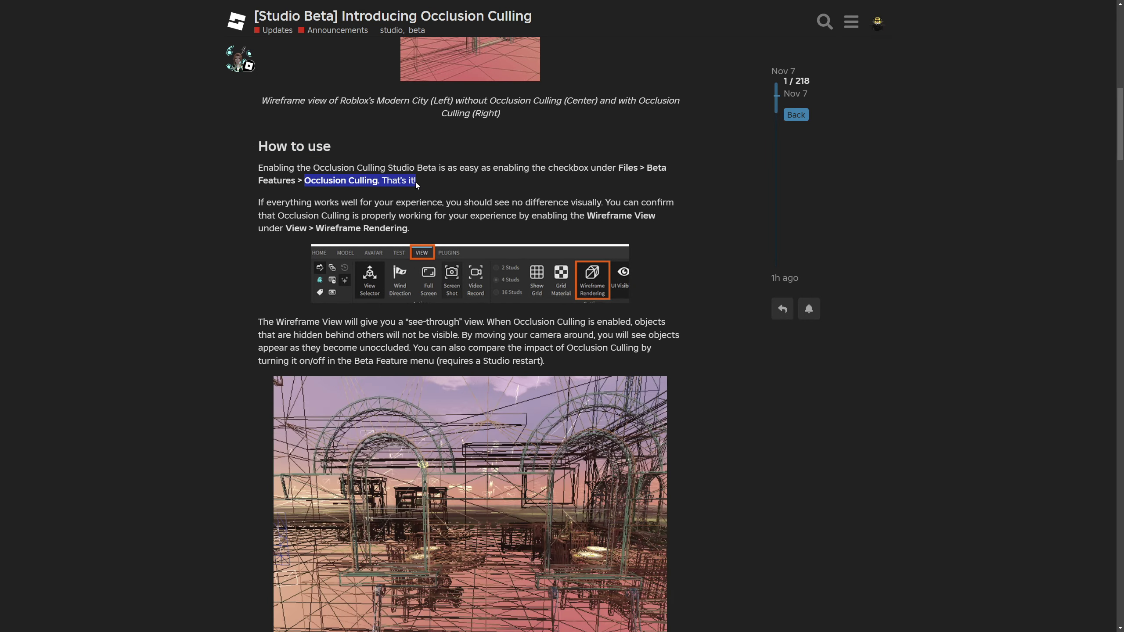
{"action": "left_click", "coordinate": [426, 182]}
{"action": "scroll", "coordinate": [333, 198], "scroll_direction": "down", "scroll_amount": 2}
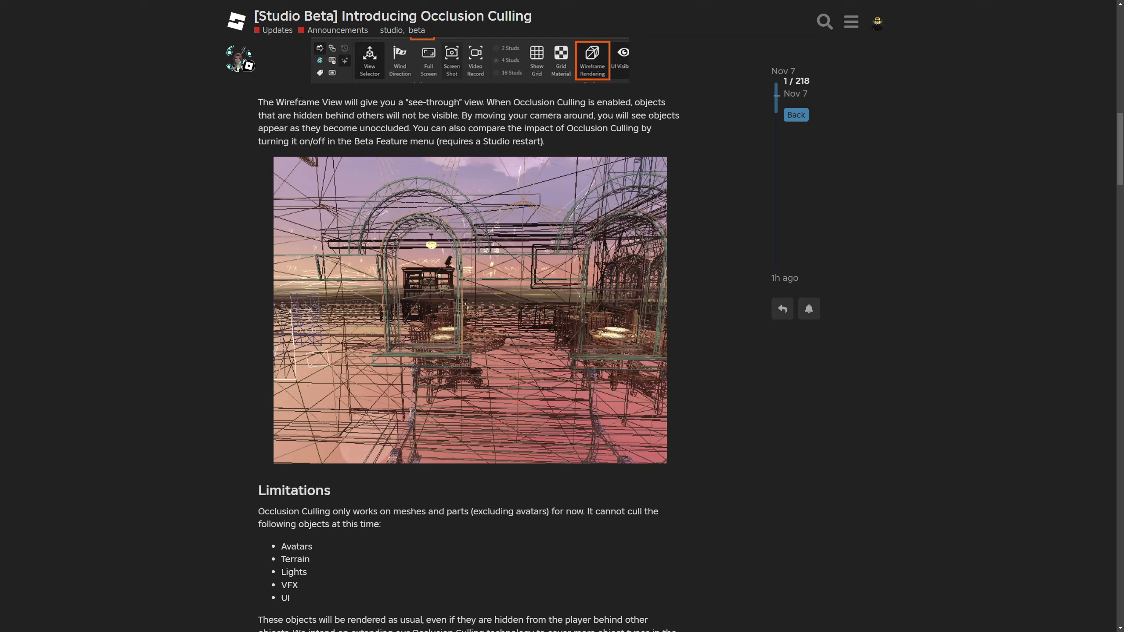
Read the paragraph on checking culling with the Wireframe View and toggling the beta feature to compare its impact
{"action": "left_click_drag", "start_coordinate": [299, 102], "coordinate": [394, 141]}
{"action": "left_click", "coordinate": [432, 138]}
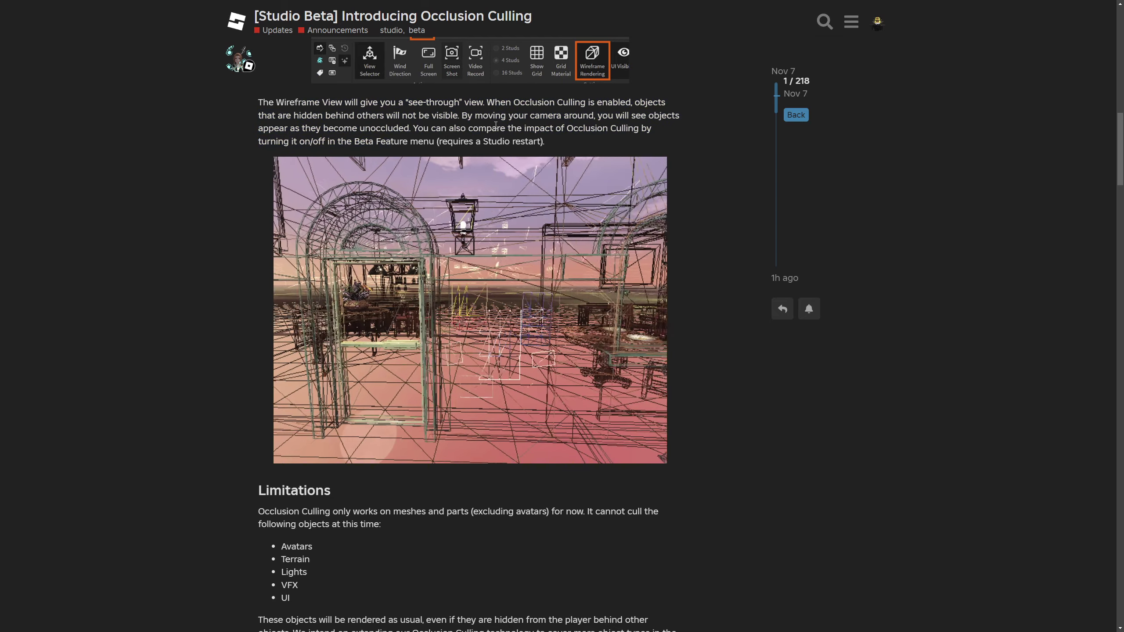
{"action": "left_click_drag", "start_coordinate": [544, 142], "coordinate": [337, 141]}
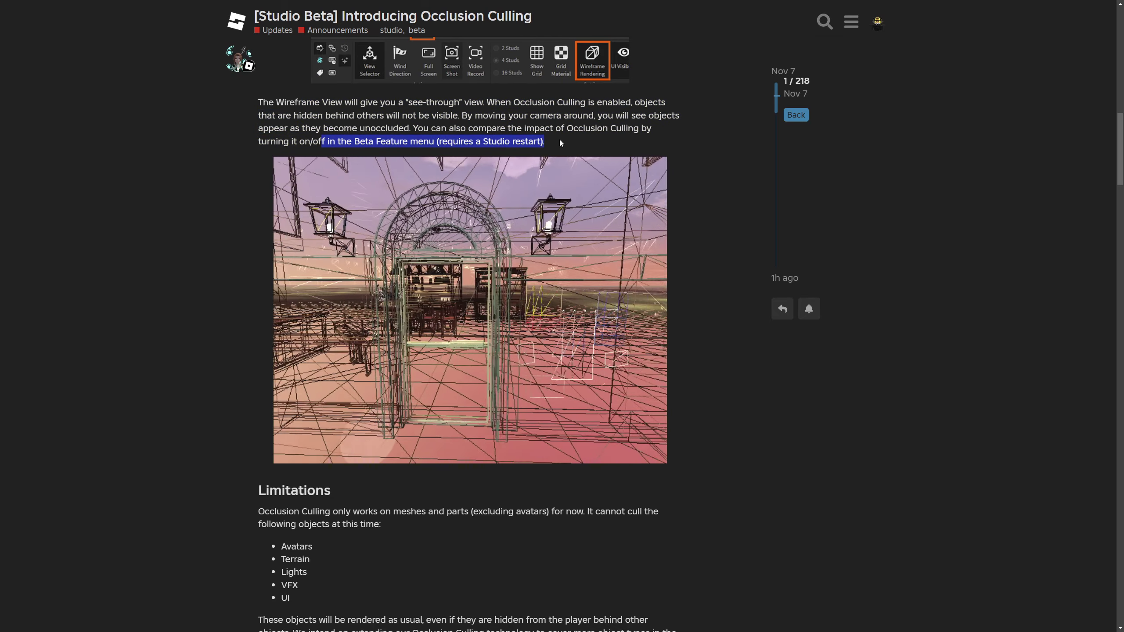
{"action": "left_click", "coordinate": [547, 144]}
{"action": "left_click", "coordinate": [286, 142]}
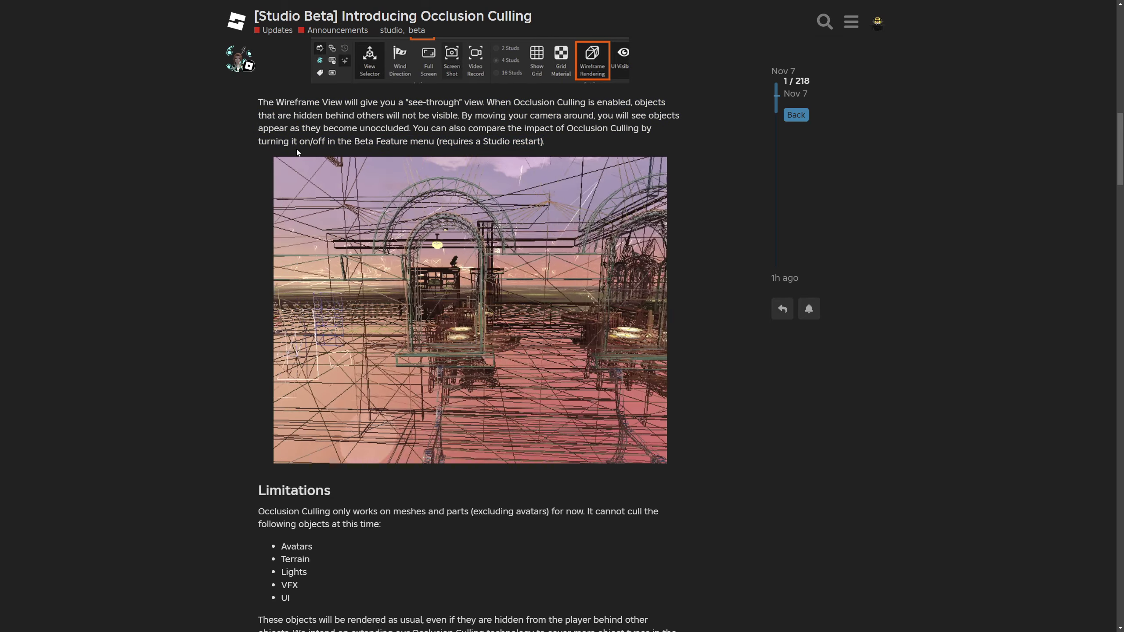
Read the Limitations section to see which object types Occlusion Culling supports and which it cannot cull
{"action": "scroll", "coordinate": [301, 204], "scroll_direction": "down", "scroll_amount": 5}
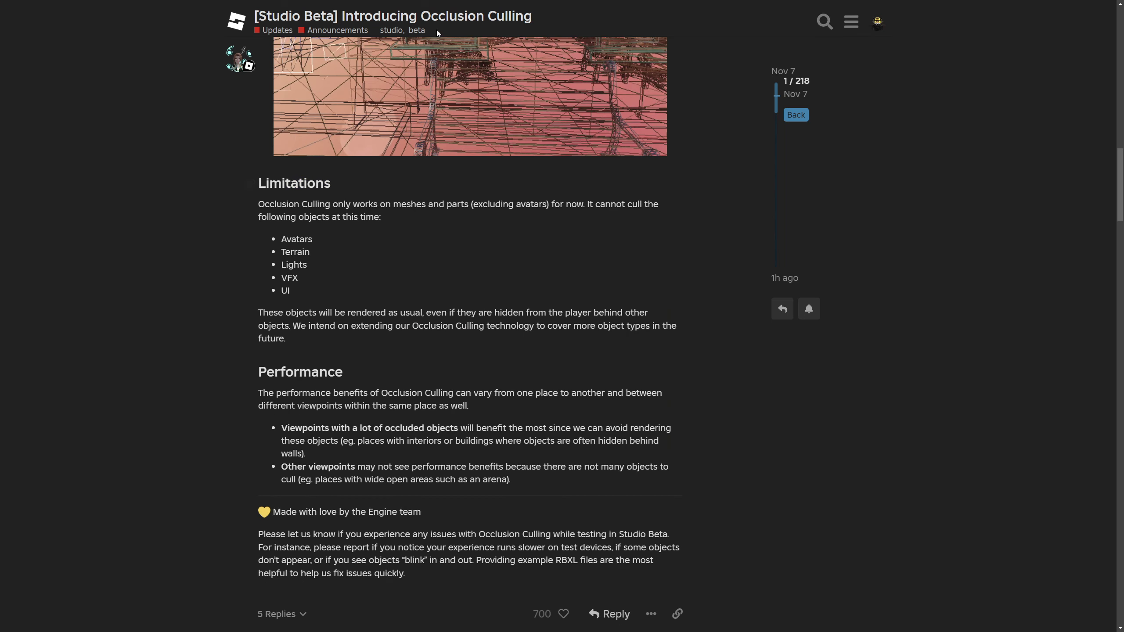
{"action": "left_click_drag", "start_coordinate": [340, 216], "coordinate": [381, 230]}
{"action": "left_click", "coordinate": [381, 215]}
{"action": "left_click", "coordinate": [471, 225]}
{"action": "left_click", "coordinate": [549, 221]}
{"action": "left_click", "coordinate": [393, 226]}
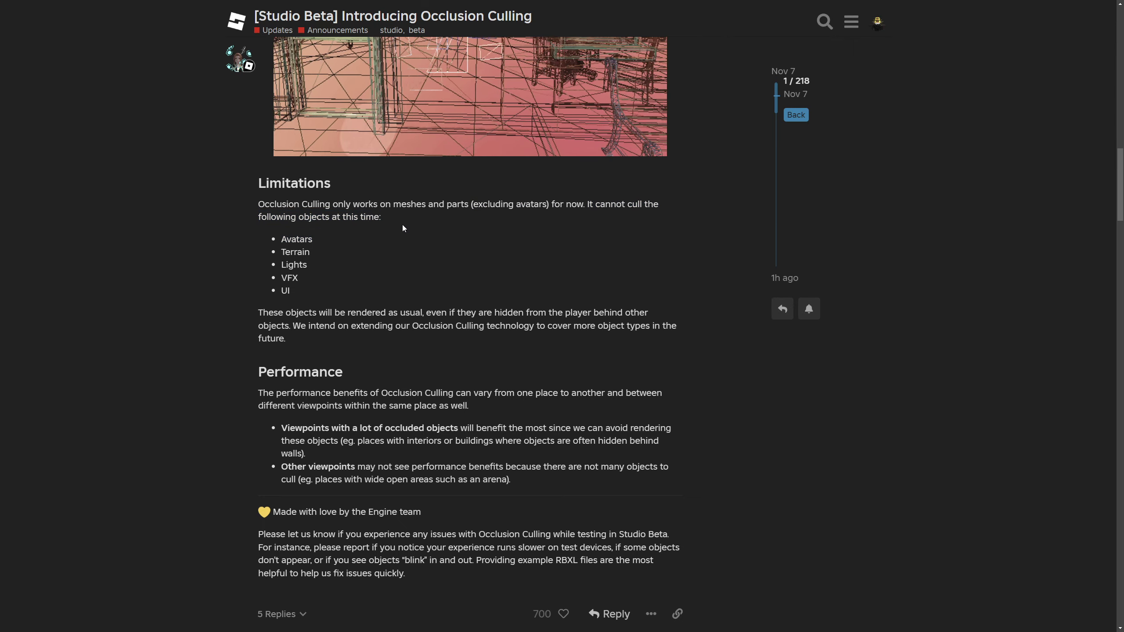
{"action": "scroll", "coordinate": [328, 221], "scroll_direction": "down", "scroll_amount": 1}
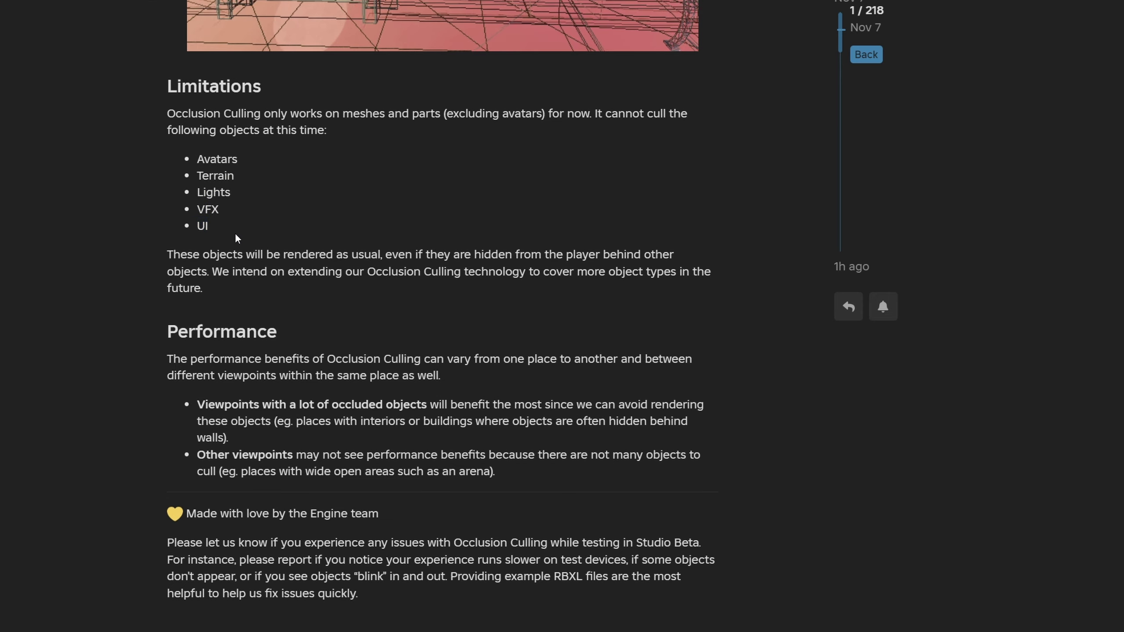
{"action": "left_click_drag", "start_coordinate": [238, 159], "coordinate": [204, 162]}
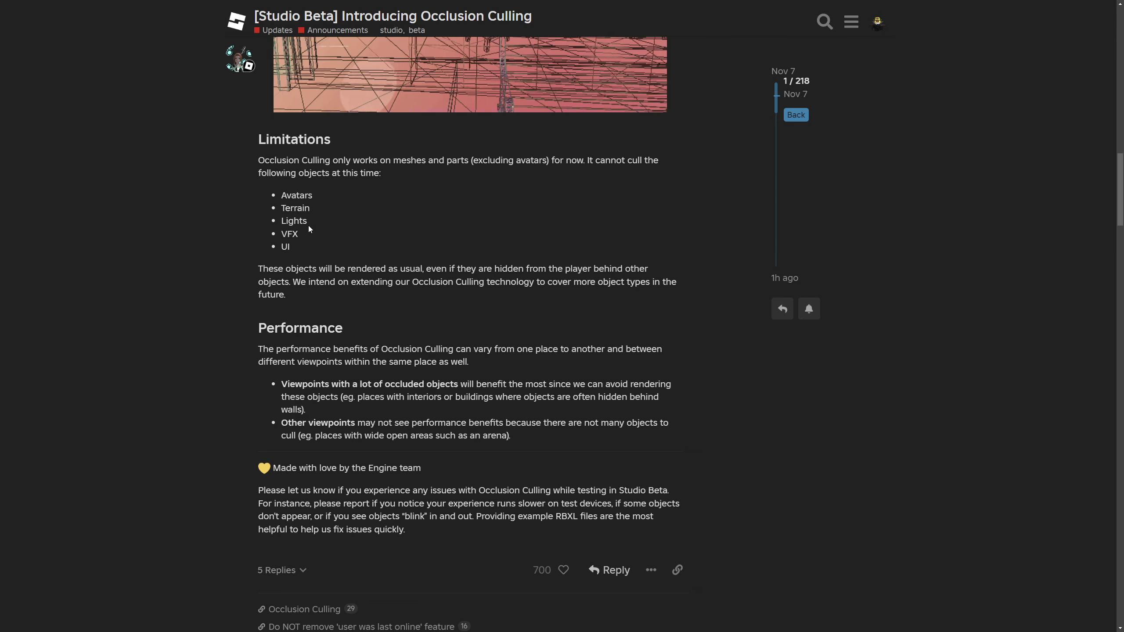
{"action": "scroll", "coordinate": [364, 250], "scroll_direction": "up", "scroll_amount": 4}
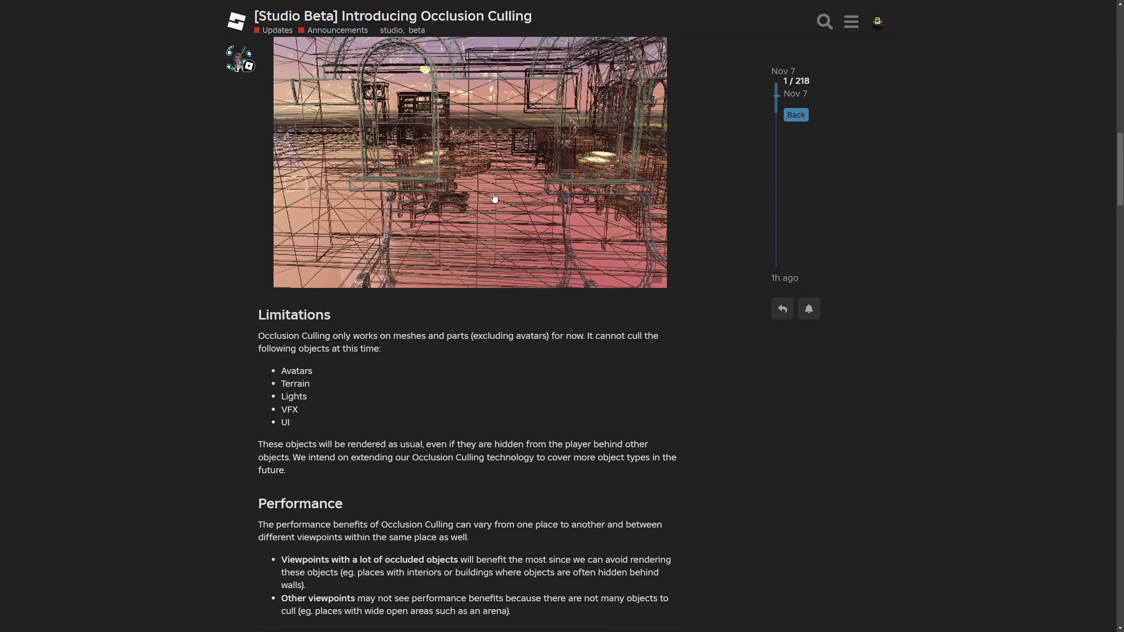
{"action": "scroll", "coordinate": [482, 201], "scroll_direction": "down", "scroll_amount": 2}
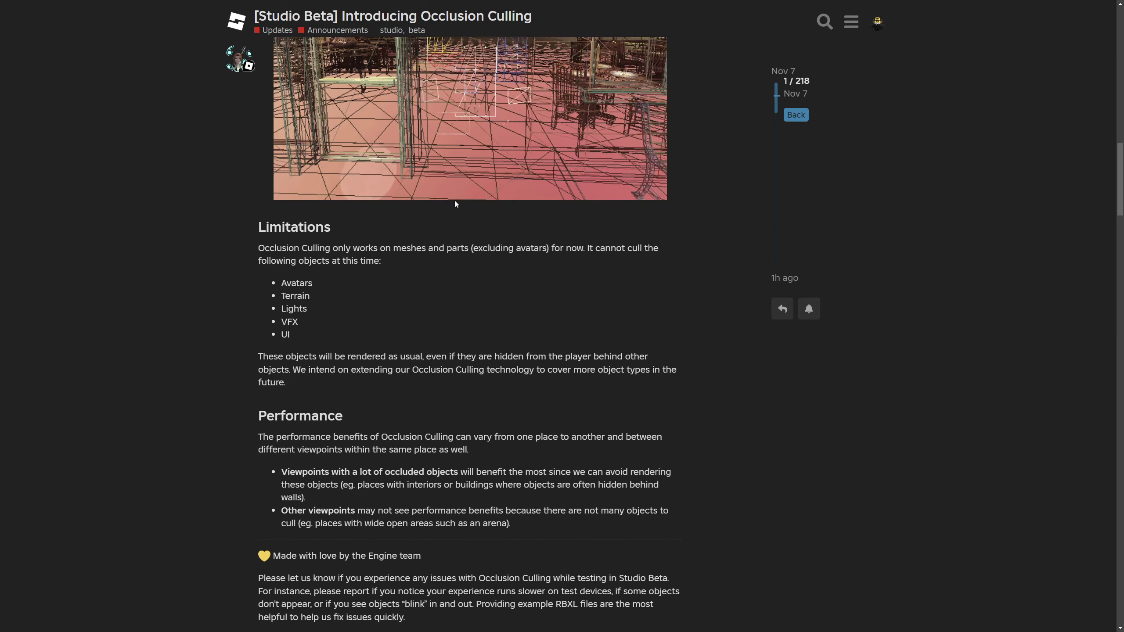
{"action": "scroll", "coordinate": [465, 204], "scroll_direction": "down", "scroll_amount": 2}
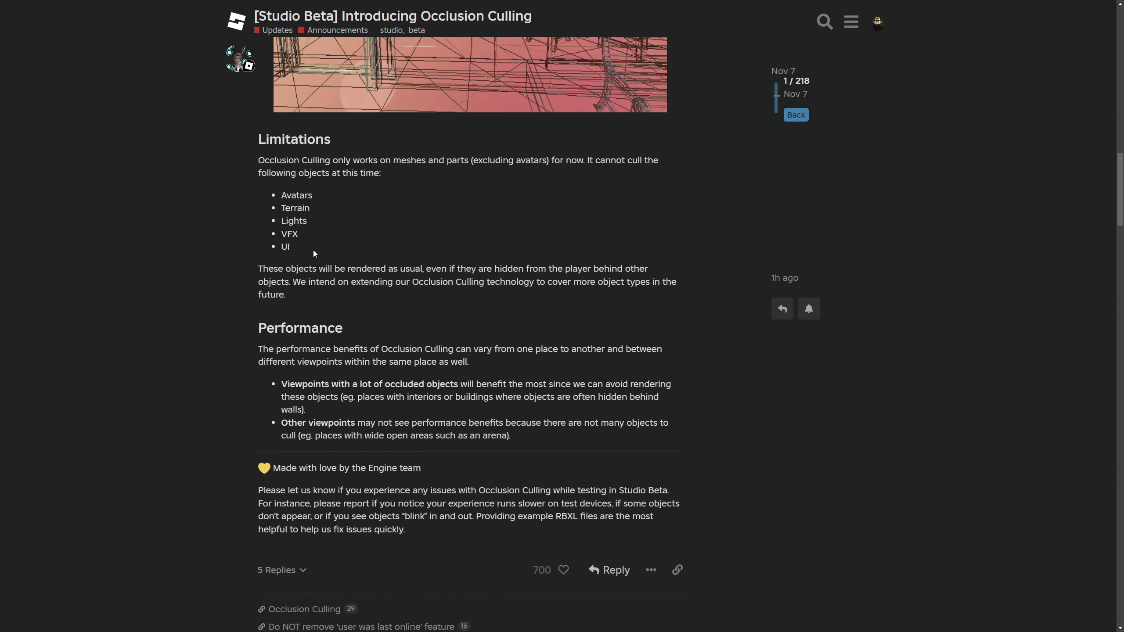
Read how the unsupported object types are rendered and the plans to extend Occlusion Culling to more of them
{"action": "scroll", "coordinate": [307, 256], "scroll_direction": "down", "scroll_amount": 1}
{"action": "left_click_drag", "start_coordinate": [297, 207], "coordinate": [251, 177]}
{"action": "left_click", "coordinate": [310, 211]}
{"action": "left_click", "coordinate": [276, 191]}
{"action": "left_click_drag", "start_coordinate": [306, 205], "coordinate": [527, 197]}
{"action": "scroll", "coordinate": [313, 207], "scroll_direction": "down", "scroll_amount": 1}
{"action": "left_click", "coordinate": [350, 195]}
{"action": "left_click", "coordinate": [534, 211]}
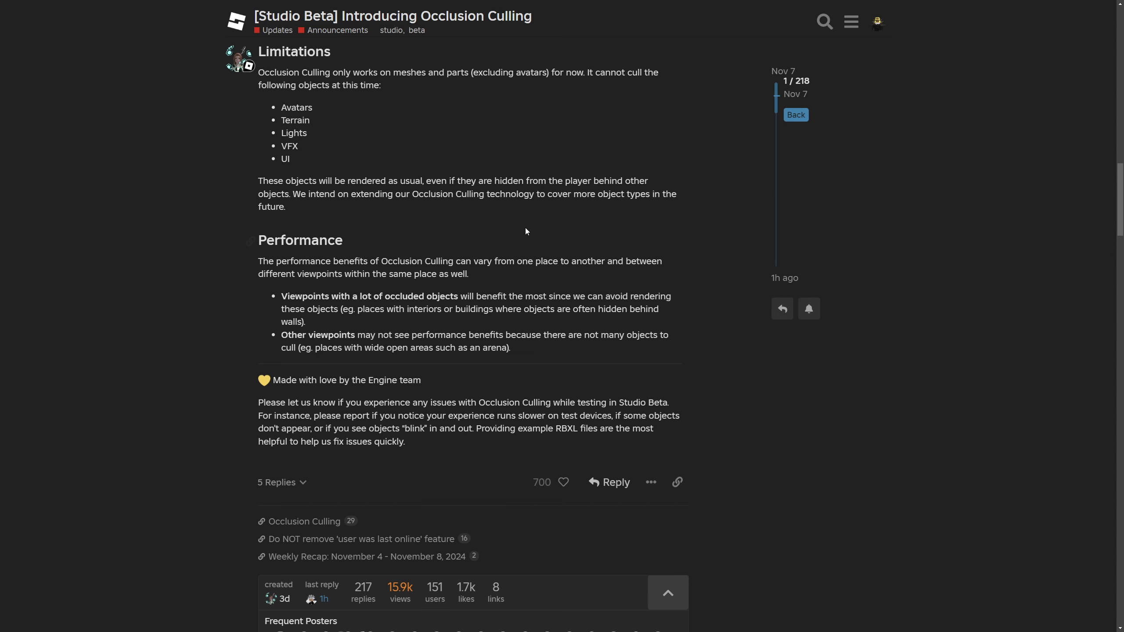
Read the opening of the Performance section on how the benefits vary between places and viewpoints
{"action": "scroll", "coordinate": [523, 231], "scroll_direction": "down", "scroll_amount": 1}
{"action": "left_click_drag", "start_coordinate": [366, 196], "coordinate": [259, 196]}
{"action": "left_click", "coordinate": [288, 231]}
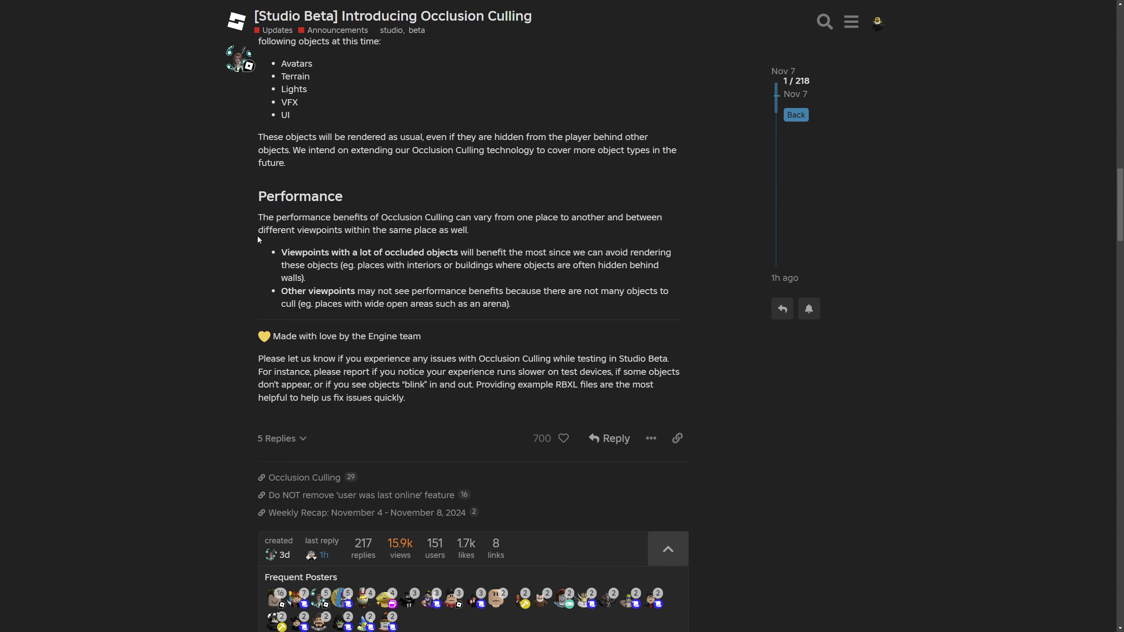
{"action": "left_click_drag", "start_coordinate": [344, 218], "coordinate": [467, 232]}
{"action": "left_click", "coordinate": [476, 237]}
Read the Performance bullets comparing viewpoints with many occluded objects to wide open areas
{"action": "left_click_drag", "start_coordinate": [281, 253], "coordinate": [336, 251]}
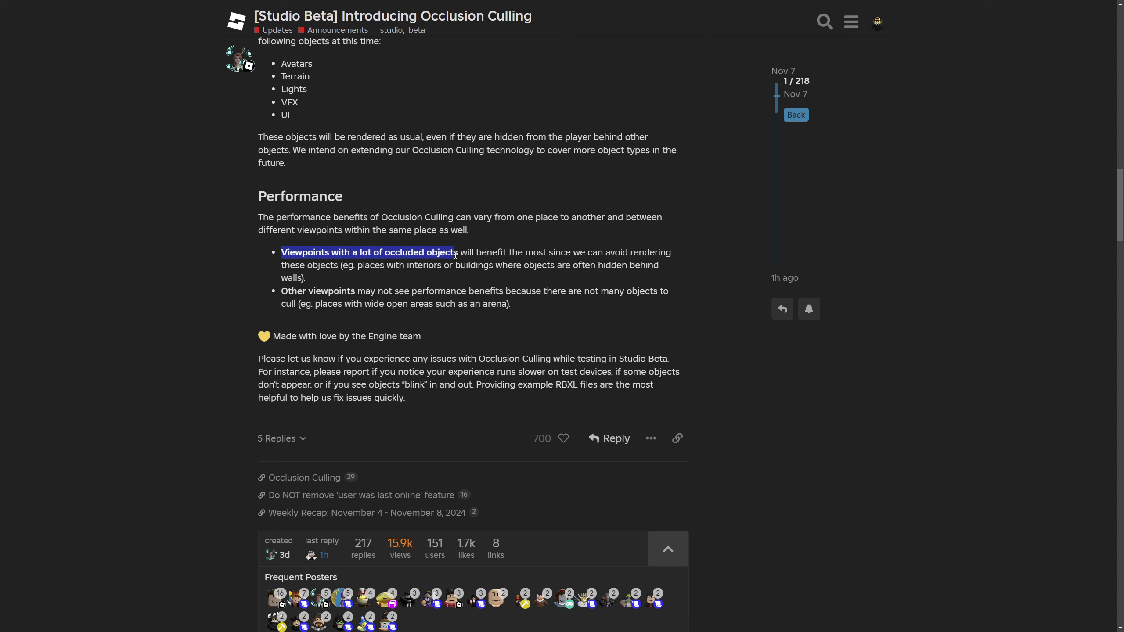
{"action": "left_click_drag", "start_coordinate": [456, 255], "coordinate": [380, 267]}
{"action": "left_click", "coordinate": [412, 269]}
{"action": "left_click", "coordinate": [501, 272]}
{"action": "left_click_drag", "start_coordinate": [451, 266], "coordinate": [275, 299]}
{"action": "left_click", "coordinate": [328, 281]}
{"action": "left_click", "coordinate": [332, 299]}
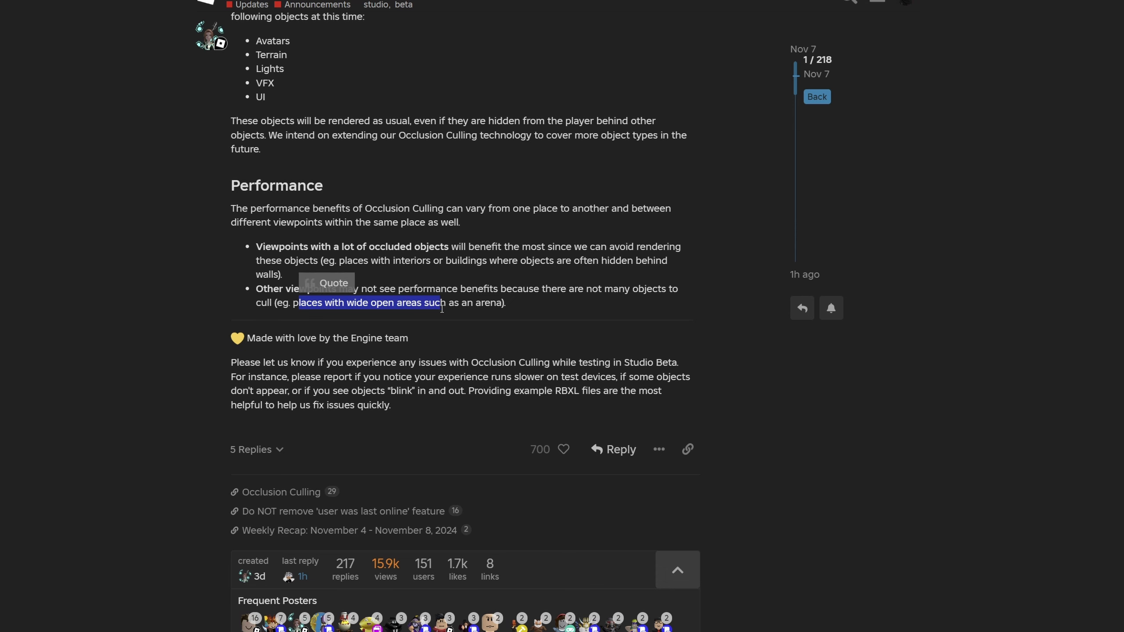
{"action": "left_click", "coordinate": [438, 308]}
{"action": "left_click", "coordinate": [308, 299]}
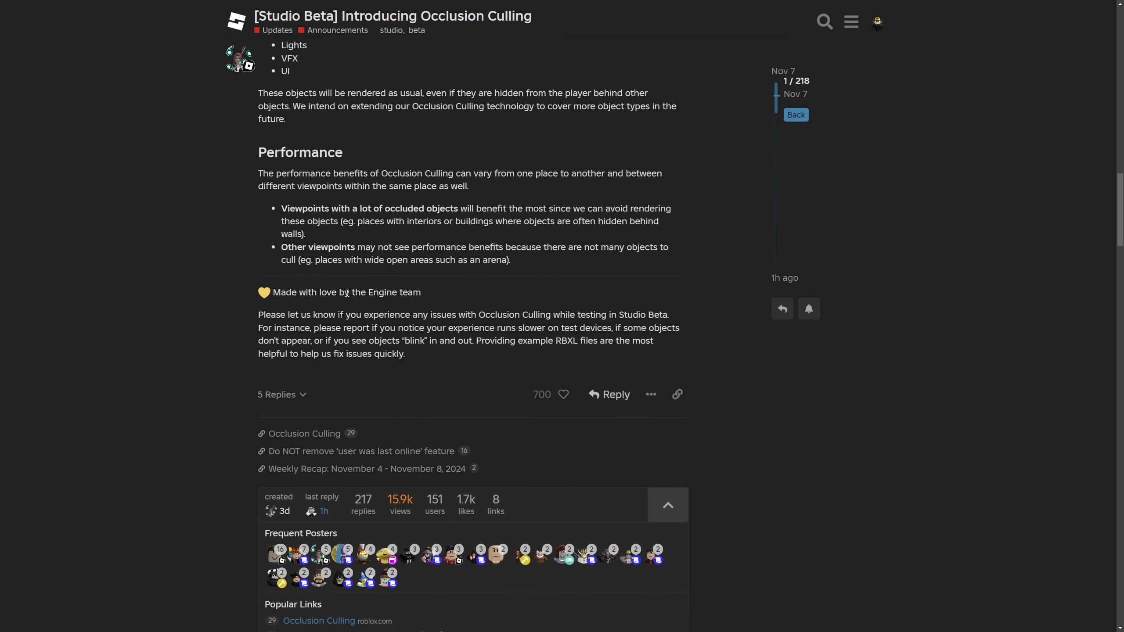
Read the Engine team's closing request for issue reports and example RBXL files
{"action": "mouse_move", "coordinate": [348, 293]}
{"action": "left_mouse_down"}
{"action": "mouse_move", "coordinate": [435, 293]}
{"action": "mouse_move", "coordinate": [346, 295]}
{"action": "left_mouse_up"}
{"action": "left_click", "coordinate": [431, 295]}
{"action": "left_click_drag", "start_coordinate": [259, 315], "coordinate": [563, 344]}
{"action": "left_click_drag", "start_coordinate": [648, 350], "coordinate": [405, 354]}
{"action": "left_click", "coordinate": [436, 357]}
{"action": "left_click_drag", "start_coordinate": [572, 341], "coordinate": [557, 344]}
{"action": "left_click", "coordinate": [581, 352]}
{"action": "scroll", "coordinate": [703, 397], "scroll_direction": "up", "scroll_amount": 3}
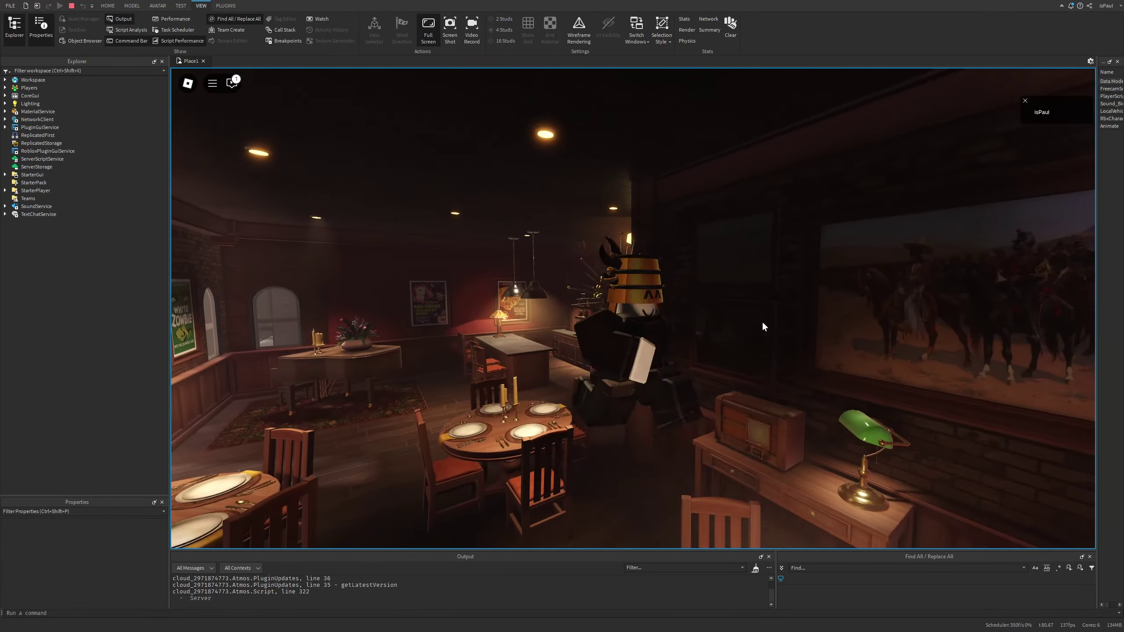
Switch back to the Roblox Studio playtest and walk the avatar through the pizzeria's dining room with normal rendering
{"action": "right_click_drag", "start_coordinate": [762, 322], "coordinate": [781, 307]}
{"action": "key", "text": "s"}
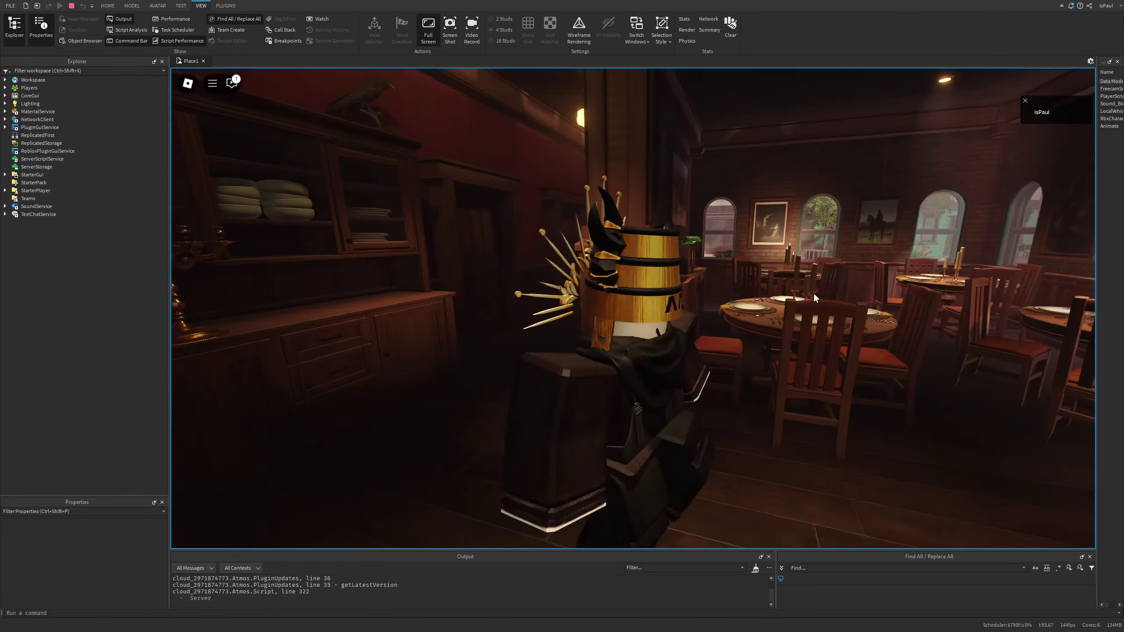